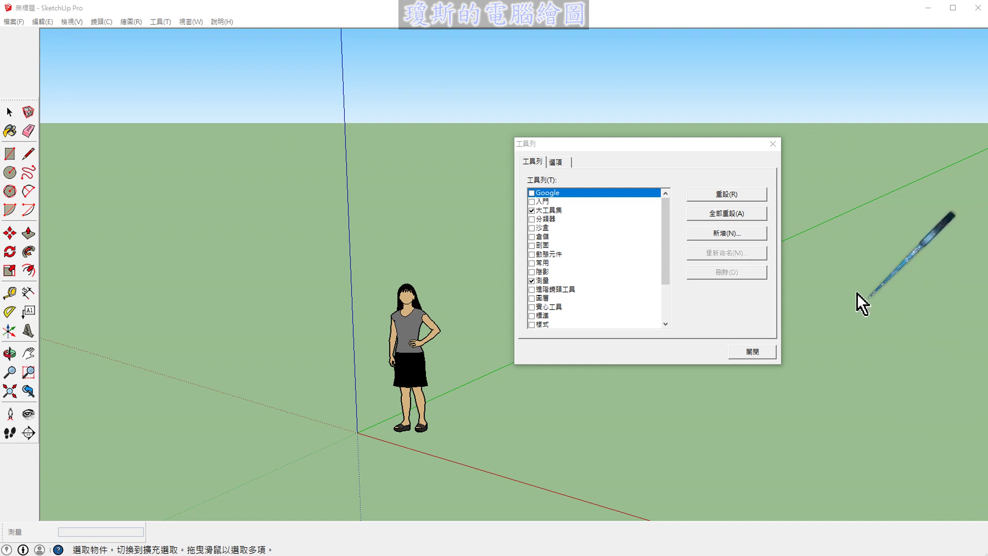
Step: Check 標準 in the View > Toolbars list to show the floating Standard toolbar
{"action": "left_click_drag", "start_coordinate": [609, 150], "coordinate": [609, 135]}
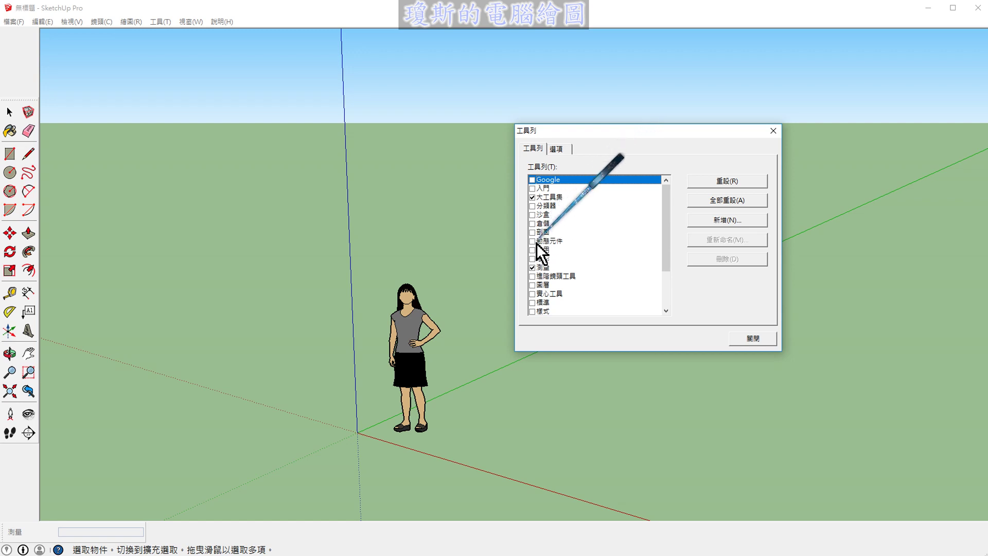
{"action": "left_click_drag", "start_coordinate": [668, 257], "coordinate": [666, 280]}
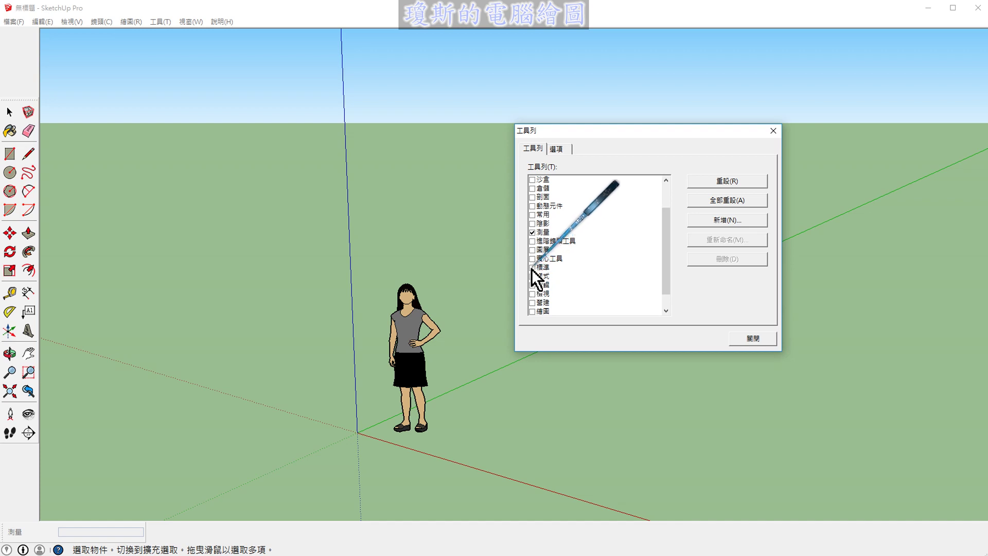
{"action": "left_click", "coordinate": [532, 267]}
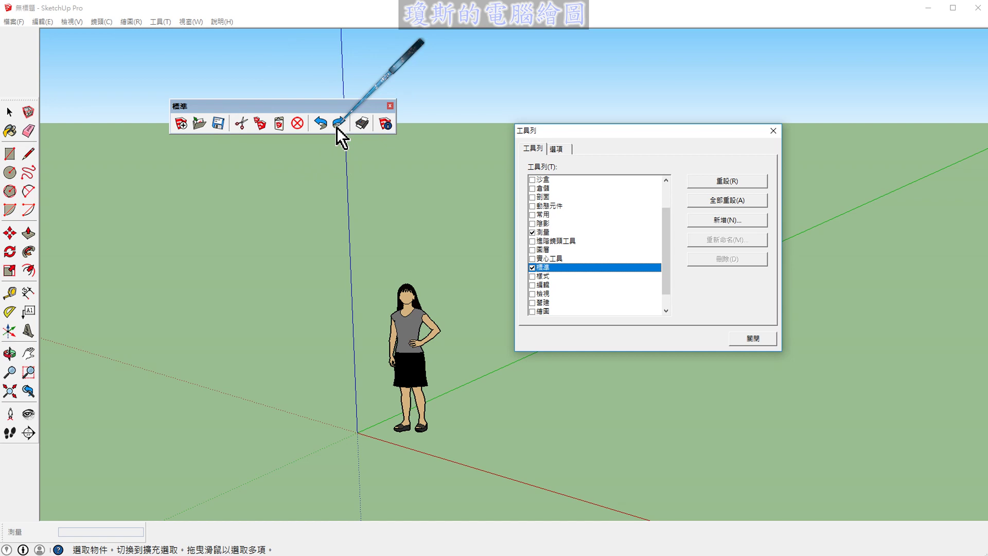
Step: Move Standard up-left, enable 樣式 (Styles) beside it, and enable 檢視 (Views)
{"action": "mouse_move", "coordinate": [302, 106]}
{"action": "left_mouse_down"}
{"action": "mouse_move", "coordinate": [253, 70]}
{"action": "mouse_move", "coordinate": [180, 46]}
{"action": "left_mouse_up"}
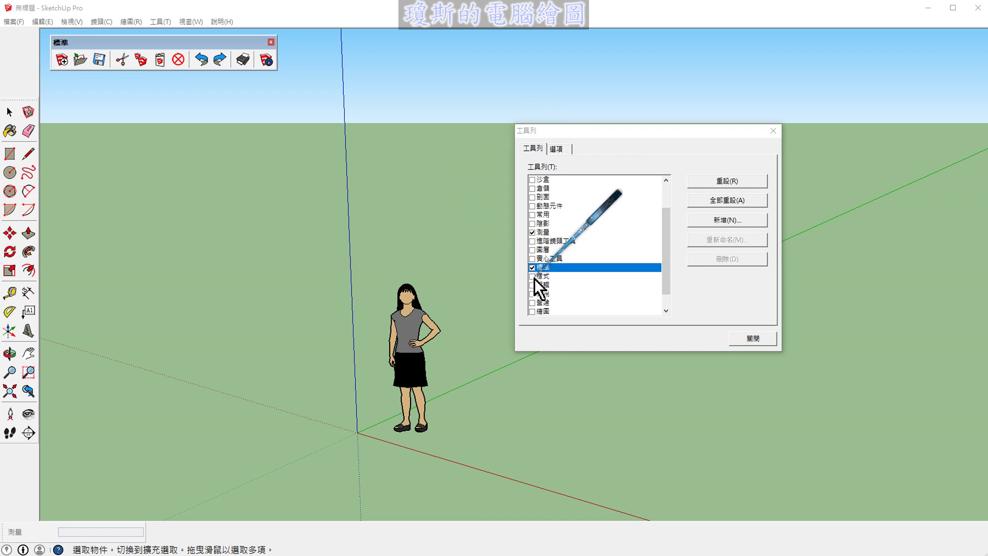
{"action": "left_click_drag", "start_coordinate": [553, 270], "coordinate": [541, 282]}
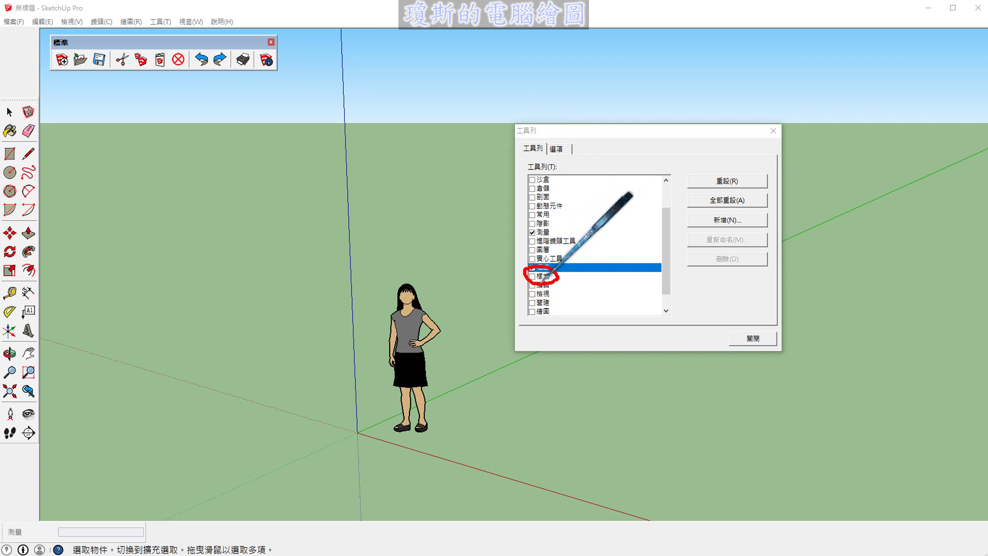
{"action": "left_click", "coordinate": [532, 276]}
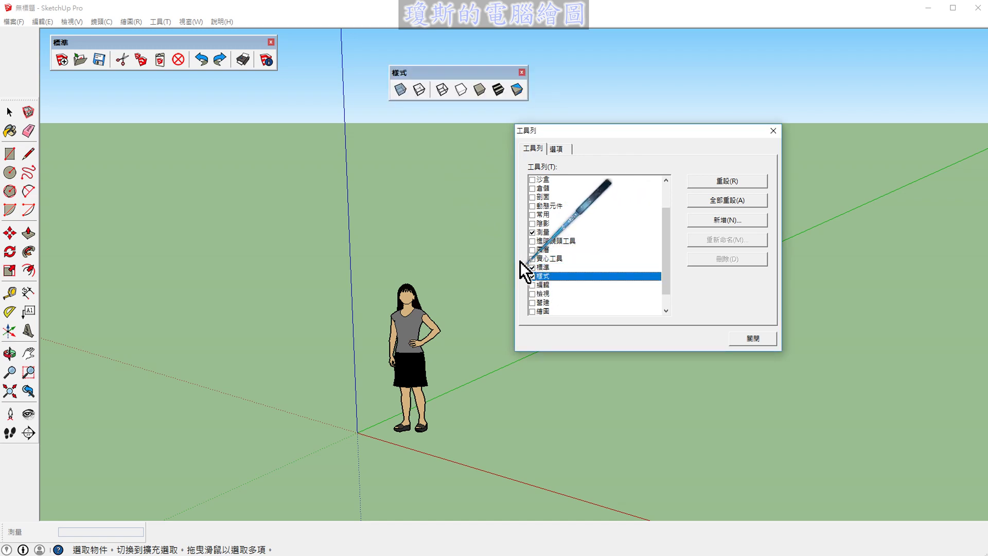
{"action": "left_click_drag", "start_coordinate": [441, 74], "coordinate": [359, 44]}
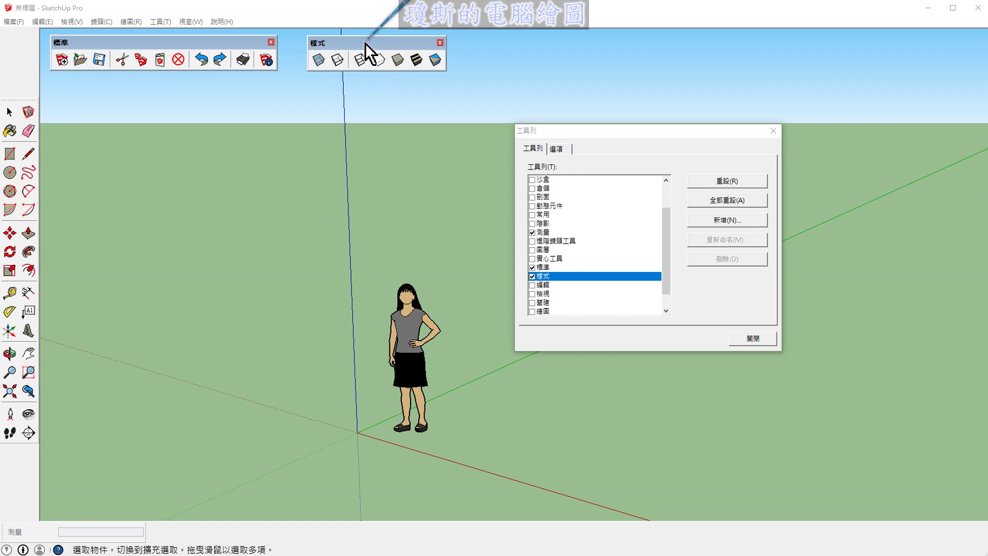
{"action": "left_click_drag", "start_coordinate": [365, 42], "coordinate": [351, 42]}
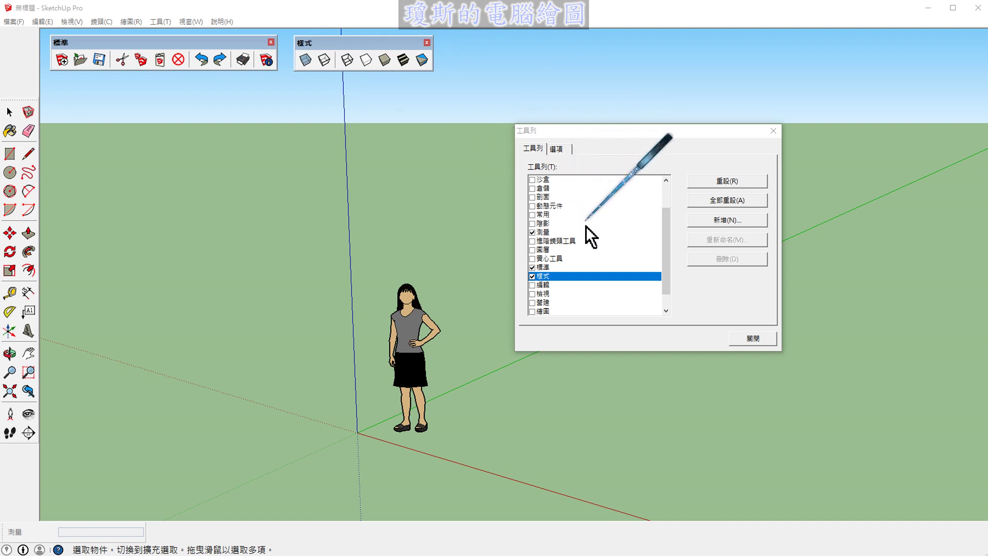
{"action": "left_click", "coordinate": [533, 294]}
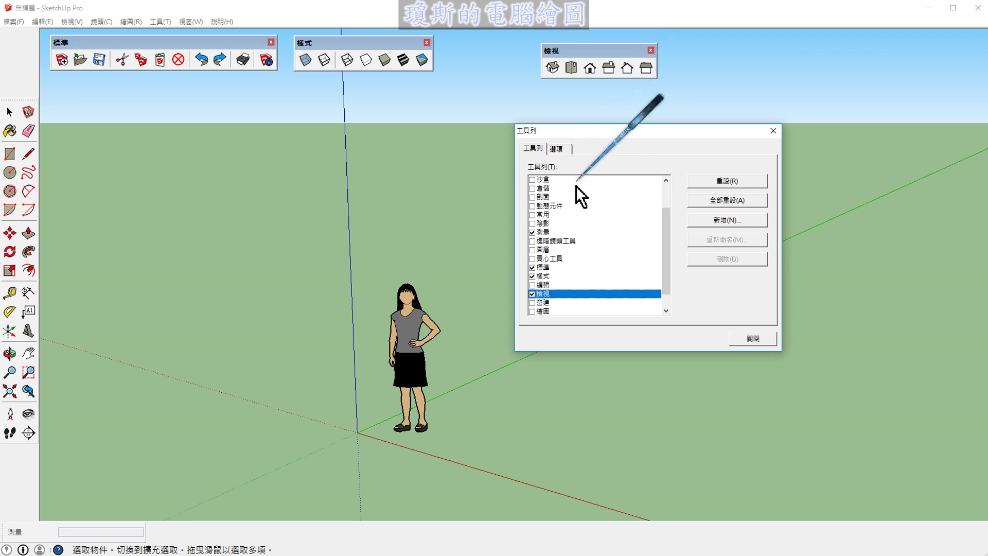
{"action": "mouse_move", "coordinate": [665, 254]}
{"action": "left_mouse_down"}
{"action": "mouse_move", "coordinate": [665, 266]}
{"action": "mouse_move", "coordinate": [667, 213]}
{"action": "left_mouse_up"}
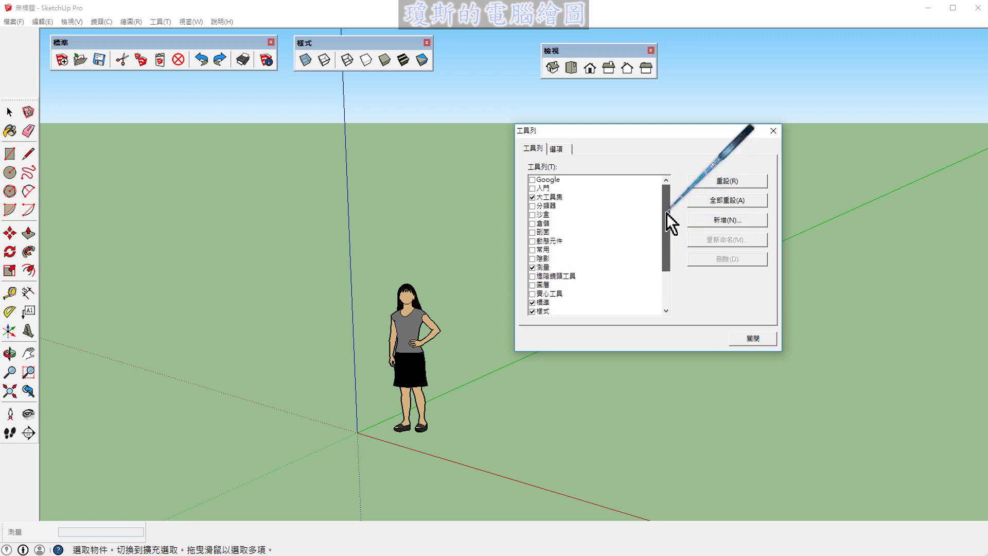
Step: Enable 圖層 (Layers) and 陰影 (Shadows), float both toolbars, and close the Toolbars list
{"action": "left_click", "coordinate": [533, 285]}
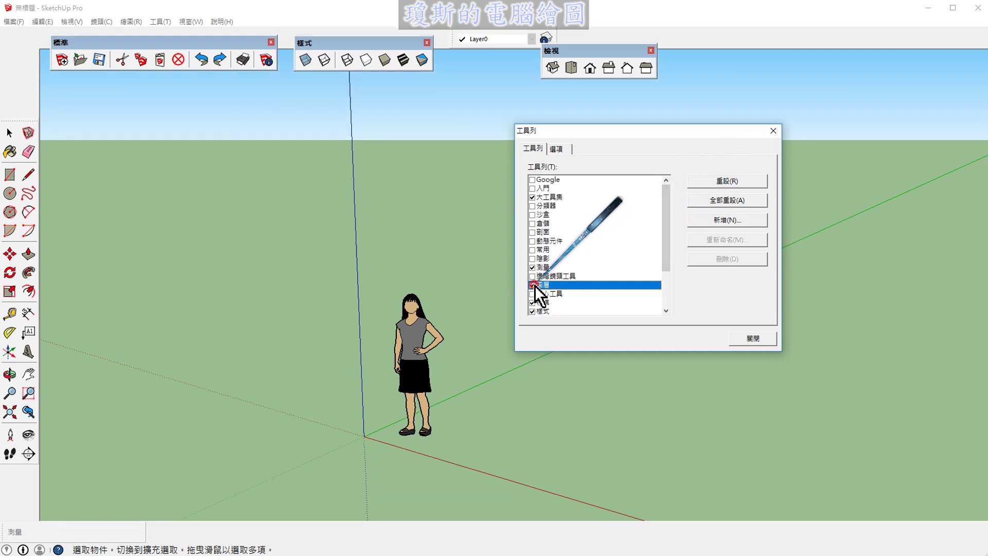
{"action": "left_click_drag", "start_coordinate": [459, 42], "coordinate": [420, 126]}
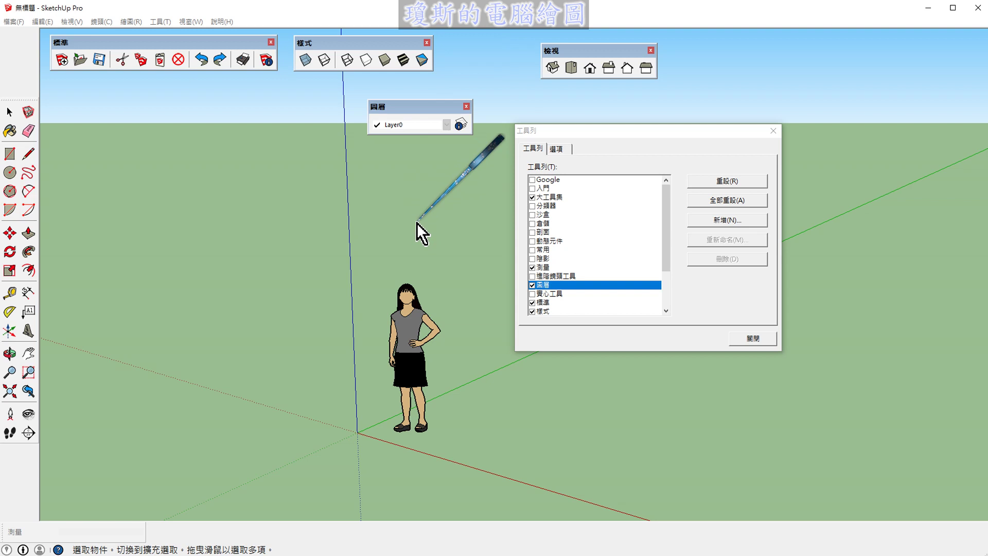
{"action": "left_click", "coordinate": [533, 259]}
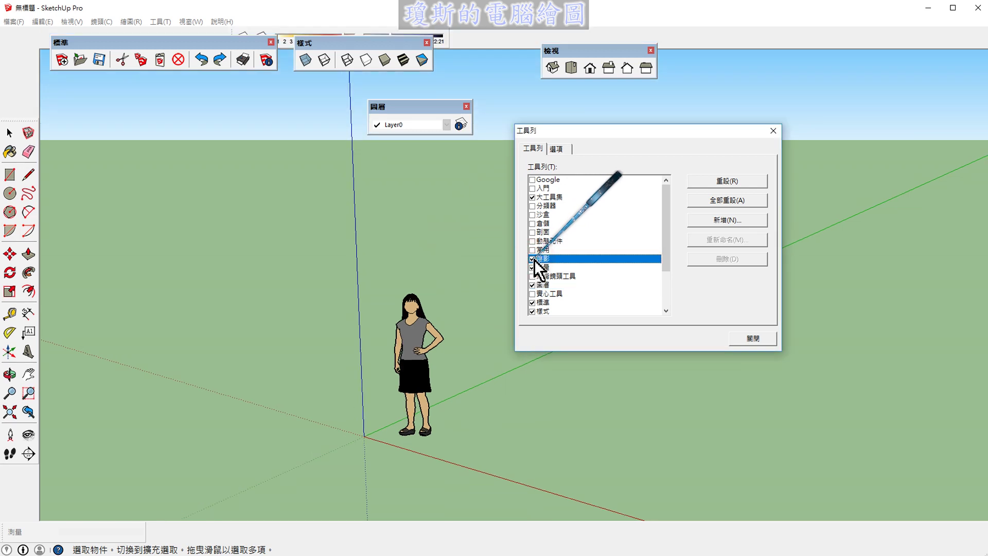
{"action": "left_click_drag", "start_coordinate": [369, 44], "coordinate": [351, 86]}
{"action": "left_click_drag", "start_coordinate": [218, 48], "coordinate": [212, 92]}
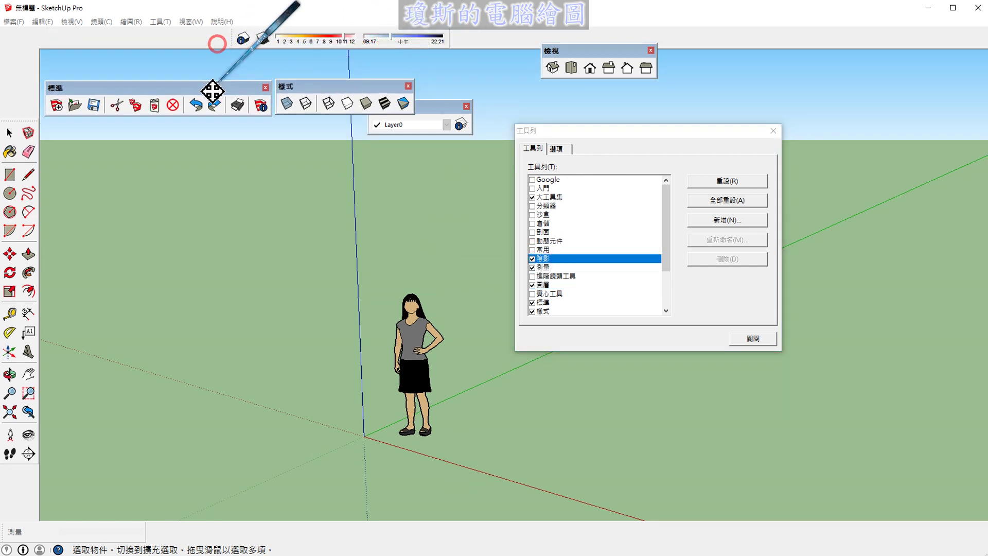
{"action": "left_click_drag", "start_coordinate": [229, 44], "coordinate": [261, 181]}
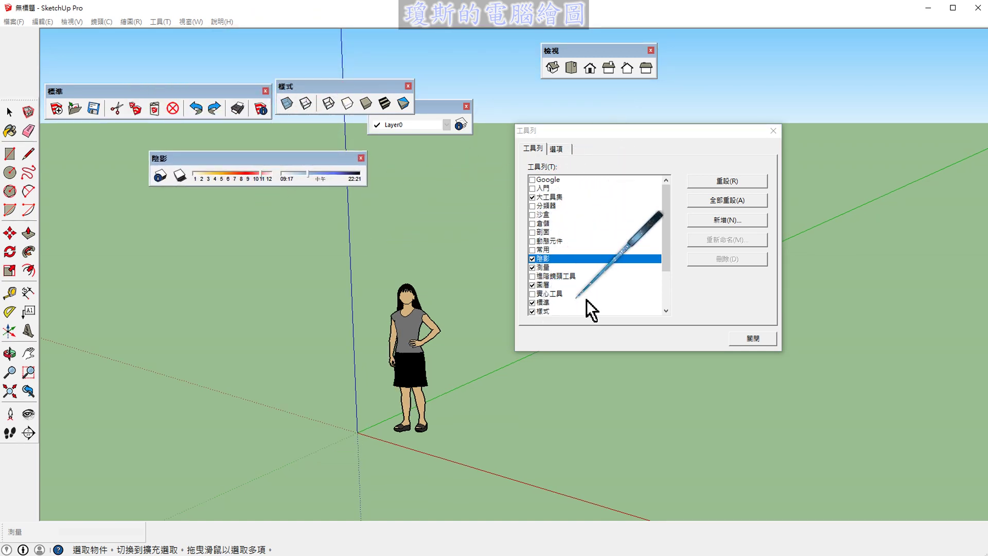
{"action": "left_click", "coordinate": [751, 339]}
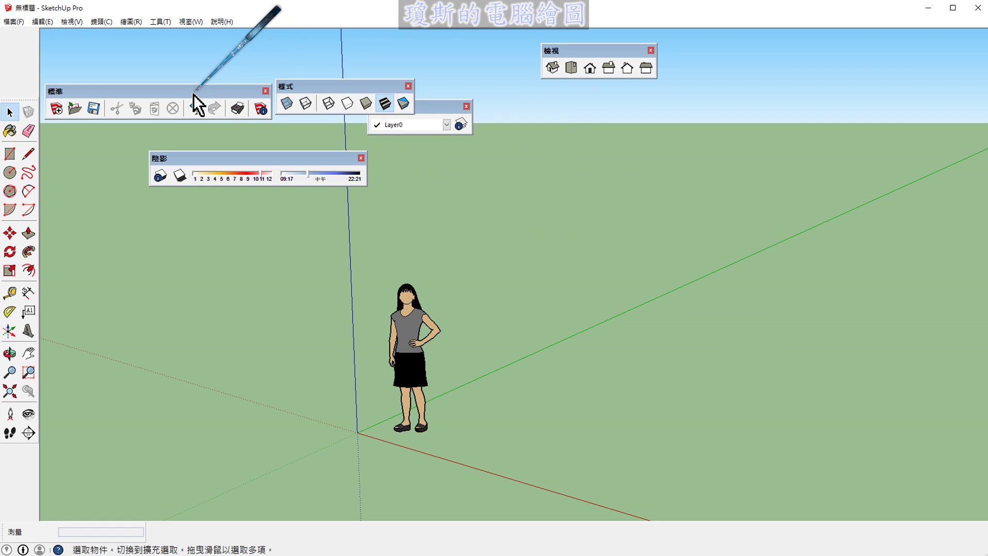
Step: Dock Standard at top left, move Styles down-right, and dock Layers beside Standard
{"action": "left_click_drag", "start_coordinate": [193, 94], "coordinate": [170, 69]}
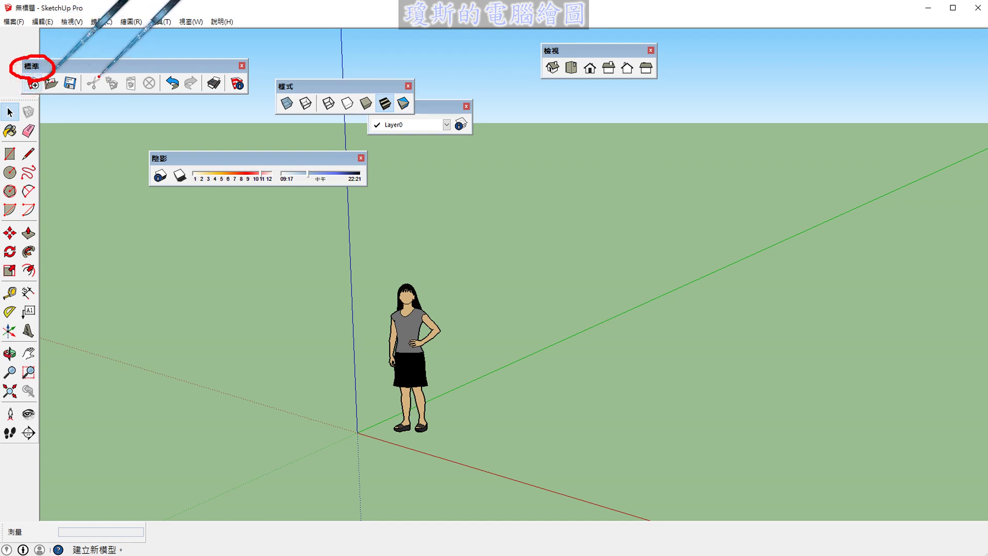
{"action": "left_click_drag", "start_coordinate": [96, 66], "coordinate": [62, 25]}
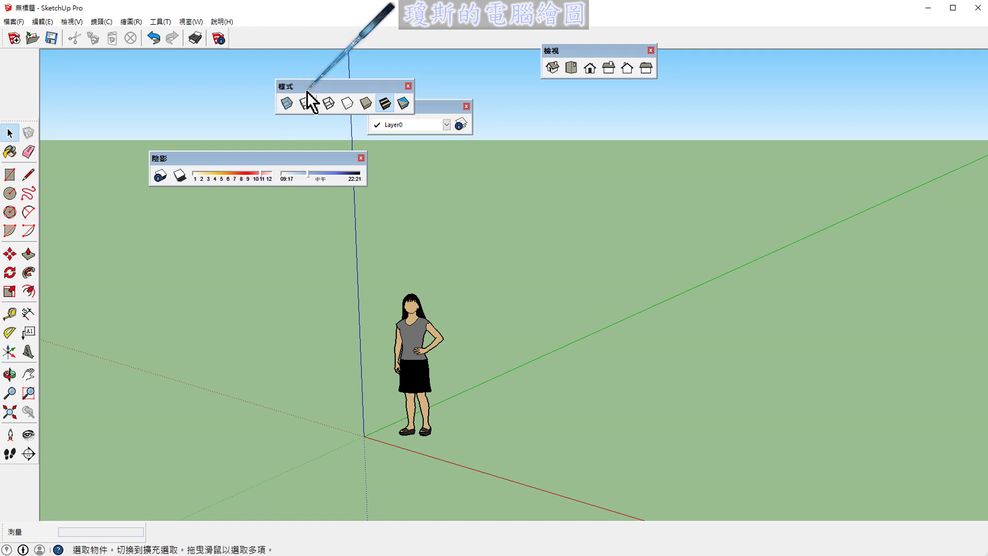
{"action": "left_click_drag", "start_coordinate": [357, 85], "coordinate": [559, 165]}
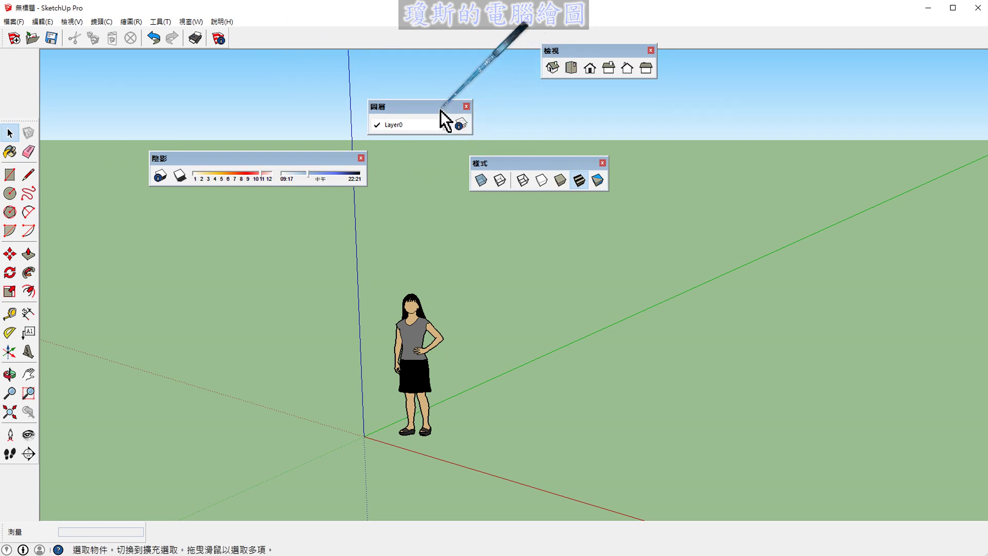
{"action": "left_click_drag", "start_coordinate": [437, 108], "coordinate": [238, 37]}
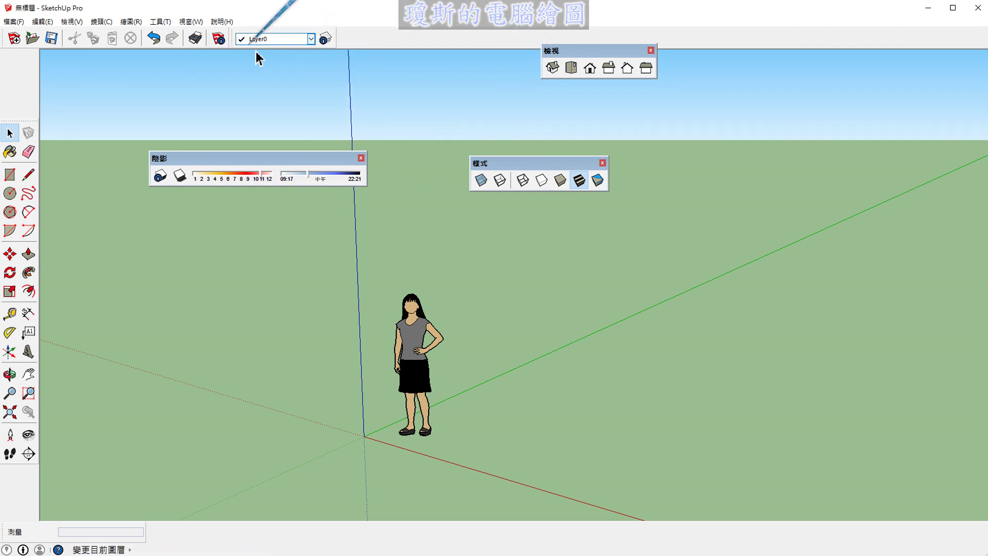
Step: Open the Layer Manager from the Layers toolbar and close it again
{"action": "left_click", "coordinate": [311, 39]}
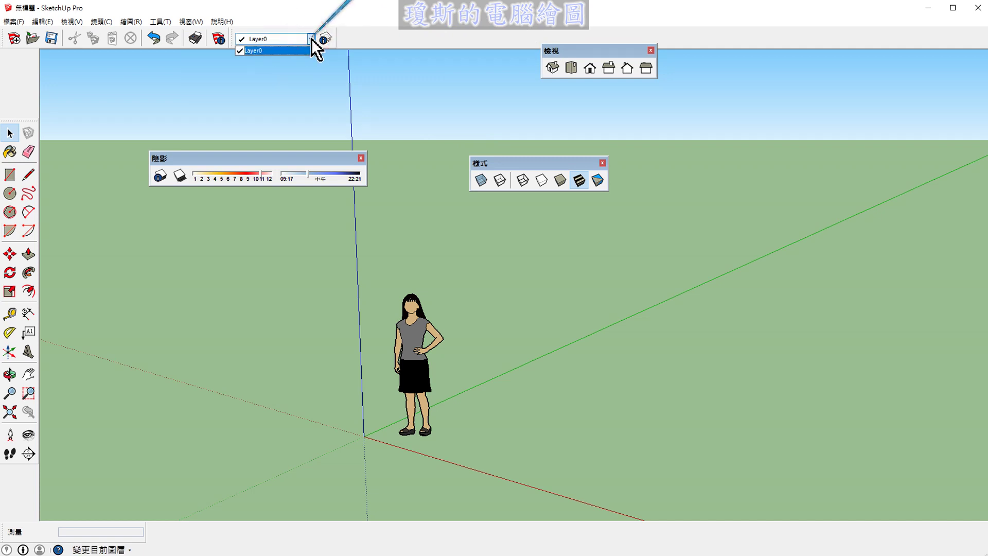
{"action": "left_click", "coordinate": [332, 45]}
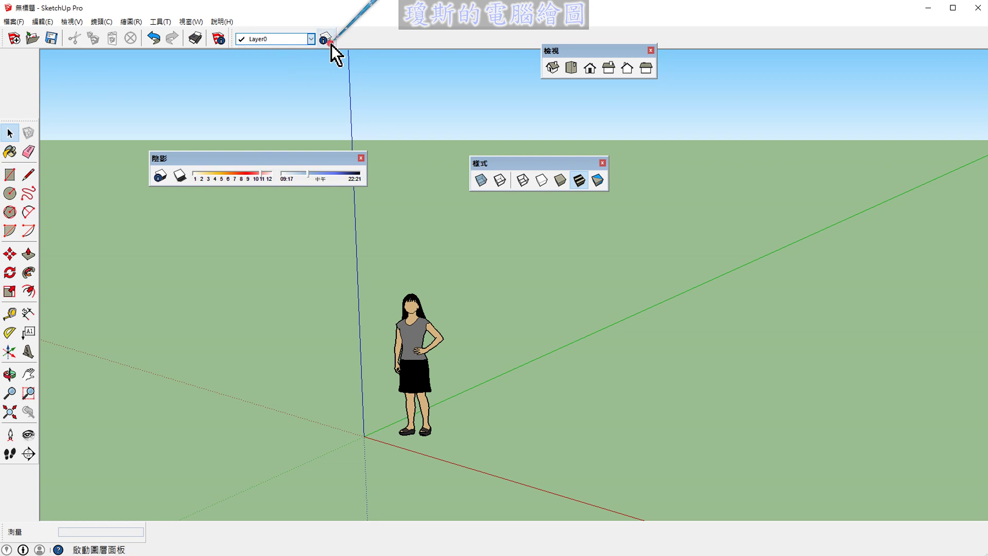
{"action": "left_click", "coordinate": [331, 44]}
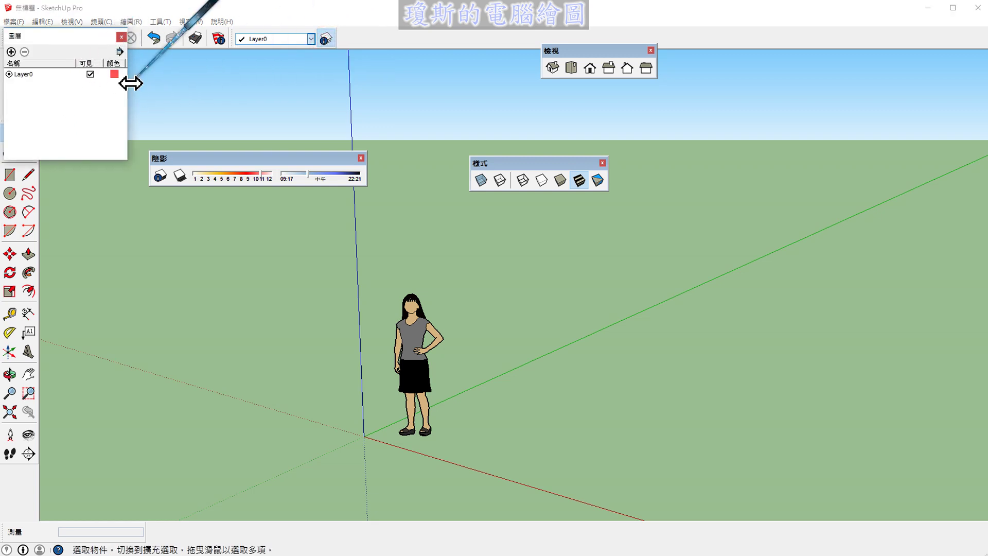
{"action": "left_click", "coordinate": [122, 37]}
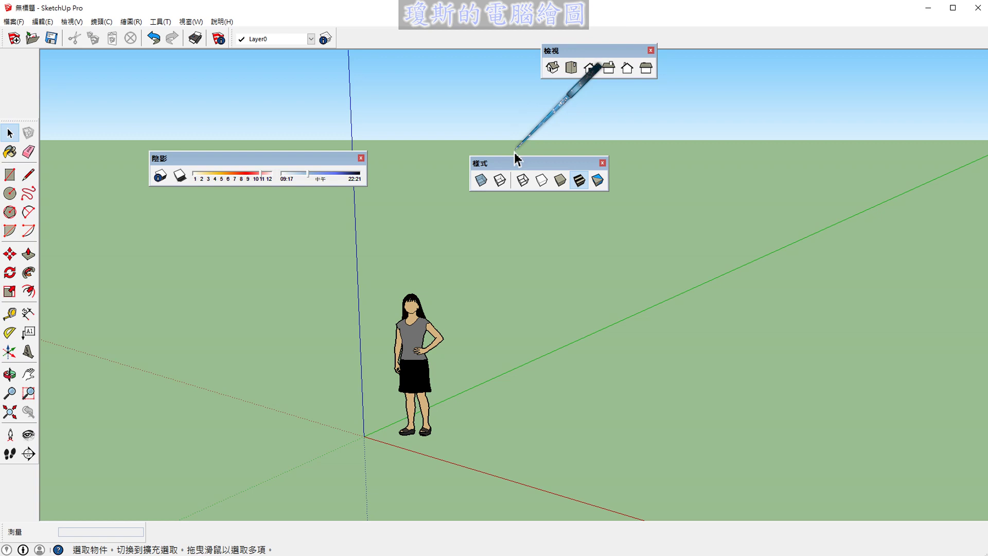
Step: Dock the Views toolbar beside Layers, try Iso and Top views, then orbit to perspective
{"action": "left_click_drag", "start_coordinate": [561, 52], "coordinate": [347, 39]}
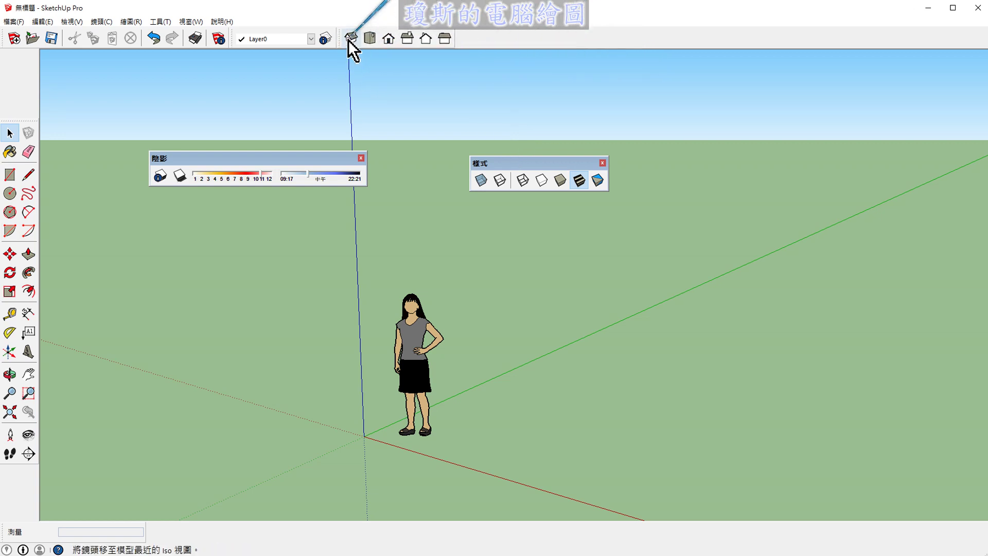
{"action": "left_click", "coordinate": [350, 38]}
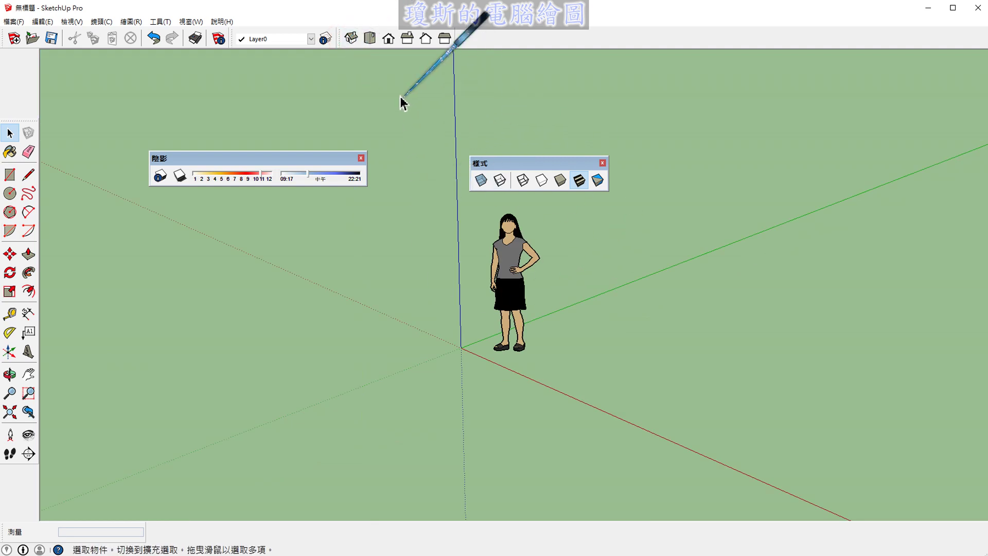
{"action": "left_click", "coordinate": [369, 39]}
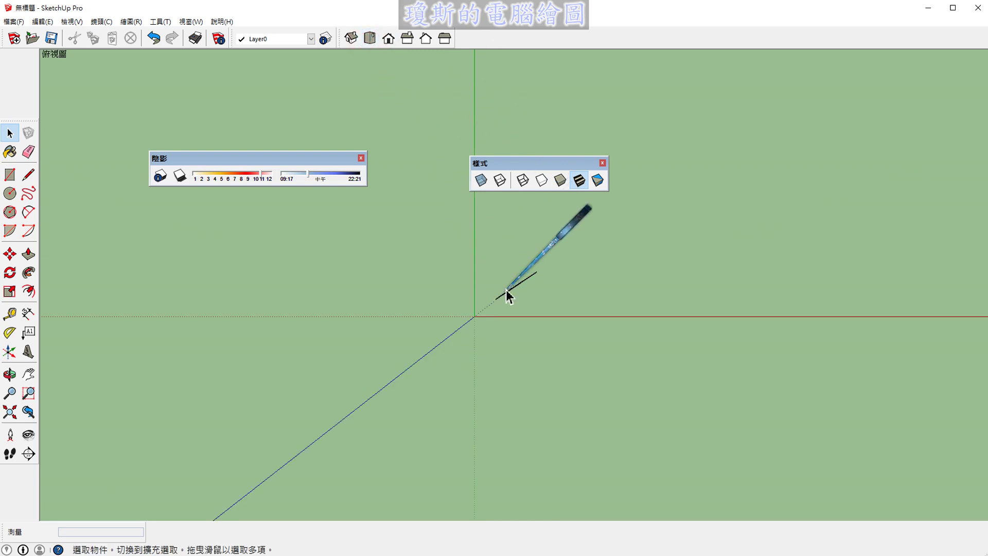
{"action": "middle_click_drag", "start_coordinate": [628, 376], "coordinate": [574, 147]}
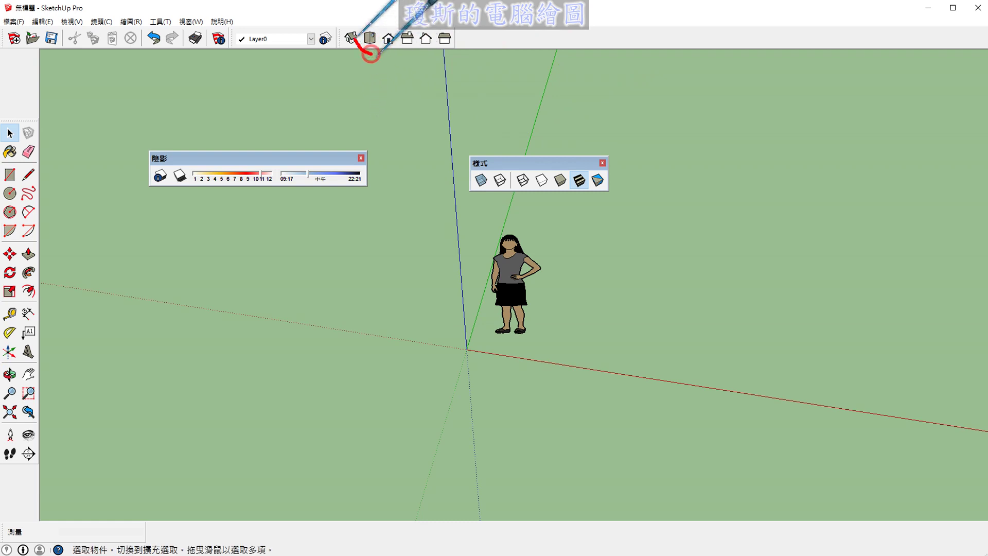
{"action": "left_click_drag", "start_coordinate": [372, 53], "coordinate": [400, 233]}
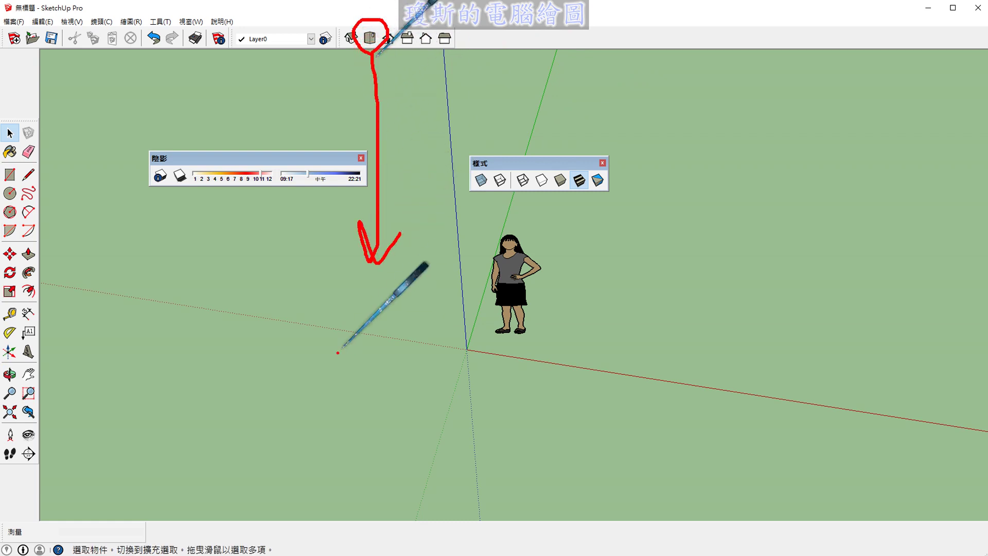
{"action": "left_click_drag", "start_coordinate": [277, 299], "coordinate": [278, 353]}
{"action": "left_click_drag", "start_coordinate": [279, 325], "coordinate": [301, 324]}
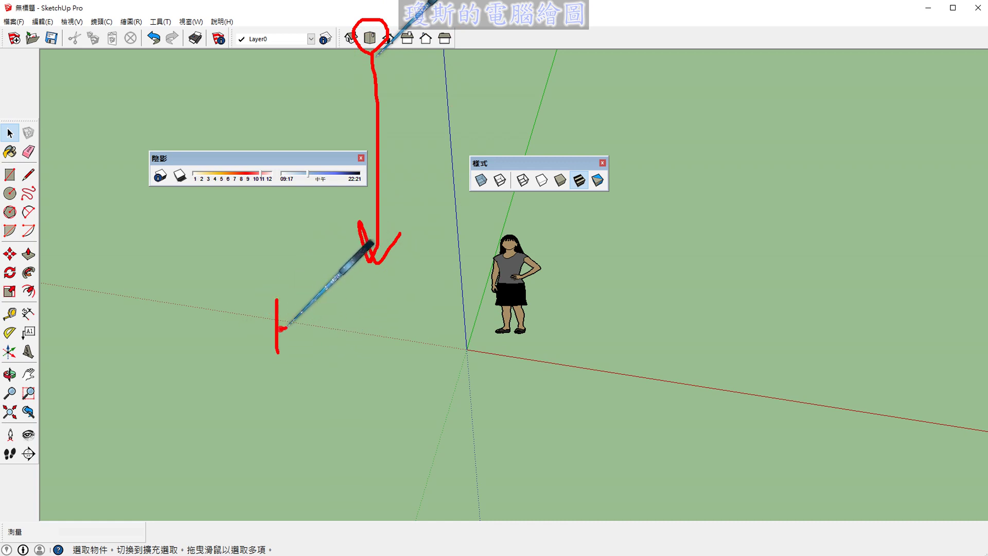
{"action": "left_click_drag", "start_coordinate": [245, 365], "coordinate": [327, 365]}
{"action": "mouse_move", "coordinate": [363, 284]}
{"action": "left_mouse_down"}
{"action": "mouse_move", "coordinate": [366, 298]}
{"action": "mouse_move", "coordinate": [335, 335]}
{"action": "left_mouse_up"}
{"action": "left_click_drag", "start_coordinate": [366, 329], "coordinate": [358, 375]}
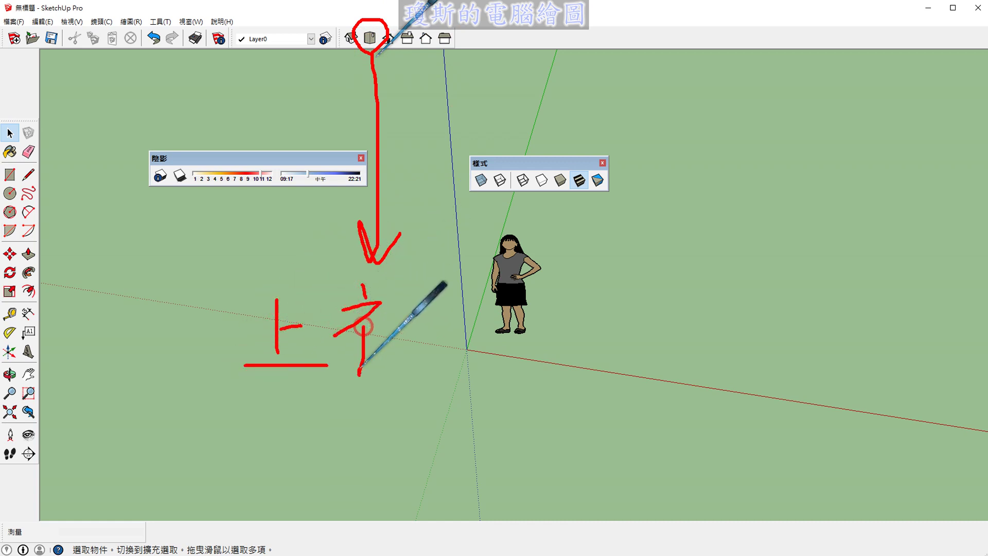
{"action": "mouse_move", "coordinate": [382, 310]}
{"action": "left_mouse_down"}
{"action": "mouse_move", "coordinate": [383, 335]}
{"action": "mouse_move", "coordinate": [415, 342]}
{"action": "mouse_move", "coordinate": [410, 324]}
{"action": "left_mouse_up"}
{"action": "left_click_drag", "start_coordinate": [384, 361], "coordinate": [414, 350]}
{"action": "left_click_drag", "start_coordinate": [406, 355], "coordinate": [435, 361]}
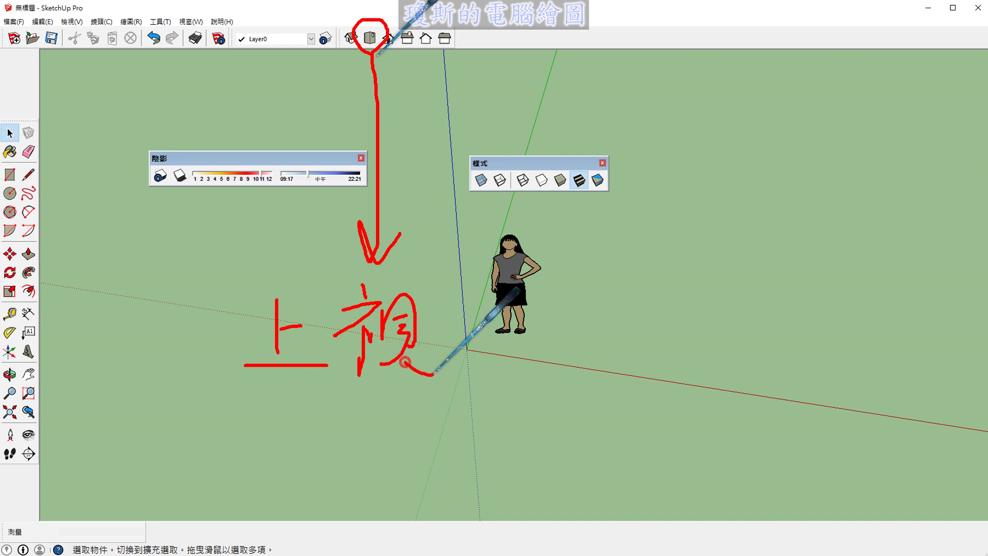
{"action": "mouse_move", "coordinate": [495, 288]}
{"action": "left_mouse_down"}
{"action": "mouse_move", "coordinate": [479, 303]}
{"action": "mouse_move", "coordinate": [494, 309]}
{"action": "left_mouse_up"}
{"action": "mouse_move", "coordinate": [471, 321]}
{"action": "left_mouse_down"}
{"action": "mouse_move", "coordinate": [510, 316]}
{"action": "mouse_move", "coordinate": [471, 378]}
{"action": "left_mouse_up"}
{"action": "mouse_move", "coordinate": [471, 332]}
{"action": "left_mouse_down"}
{"action": "mouse_move", "coordinate": [515, 366]}
{"action": "mouse_move", "coordinate": [483, 372]}
{"action": "left_mouse_up"}
{"action": "mouse_move", "coordinate": [466, 283]}
{"action": "left_mouse_down"}
{"action": "mouse_move", "coordinate": [462, 394]}
{"action": "mouse_move", "coordinate": [533, 384]}
{"action": "left_mouse_up"}
{"action": "left_click_drag", "start_coordinate": [464, 394], "coordinate": [533, 385]}
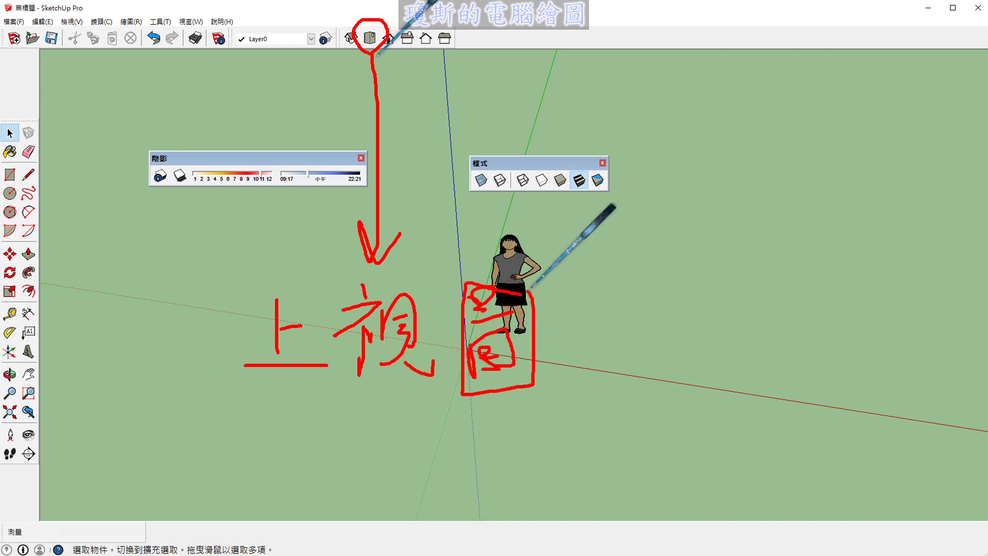
{"action": "left_click_drag", "start_coordinate": [582, 289], "coordinate": [653, 284]}
{"action": "left_click_drag", "start_coordinate": [615, 305], "coordinate": [606, 363]}
{"action": "left_click_drag", "start_coordinate": [632, 324], "coordinate": [652, 330]}
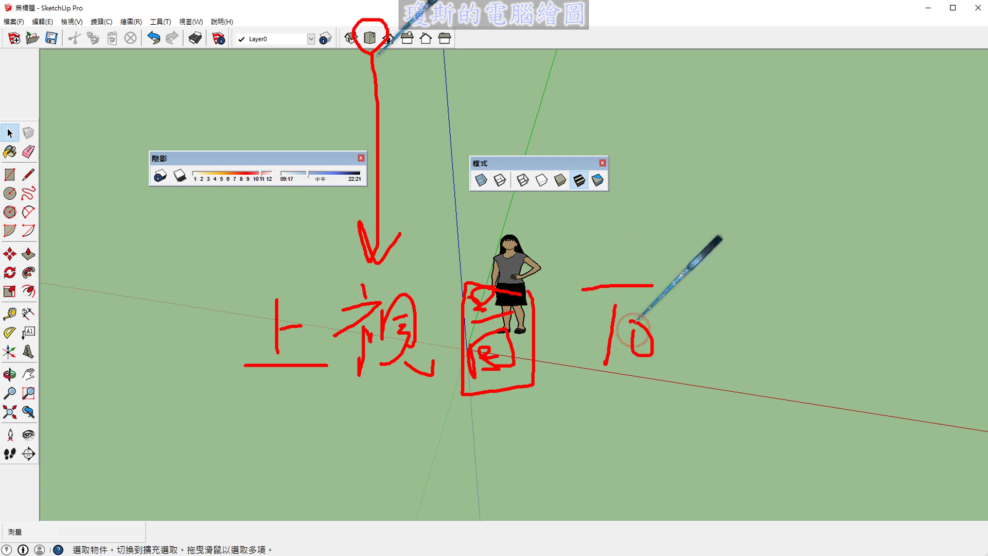
{"action": "mouse_move", "coordinate": [673, 389]}
{"action": "left_mouse_down"}
{"action": "mouse_move", "coordinate": [670, 328]}
{"action": "mouse_move", "coordinate": [674, 350]}
{"action": "left_mouse_up"}
{"action": "mouse_move", "coordinate": [758, 318]}
{"action": "left_mouse_down"}
{"action": "mouse_move", "coordinate": [784, 317]}
{"action": "mouse_move", "coordinate": [802, 344]}
{"action": "left_mouse_up"}
{"action": "mouse_move", "coordinate": [797, 305]}
{"action": "left_mouse_down"}
{"action": "mouse_move", "coordinate": [819, 304]}
{"action": "mouse_move", "coordinate": [842, 346]}
{"action": "mouse_move", "coordinate": [887, 311]}
{"action": "left_mouse_up"}
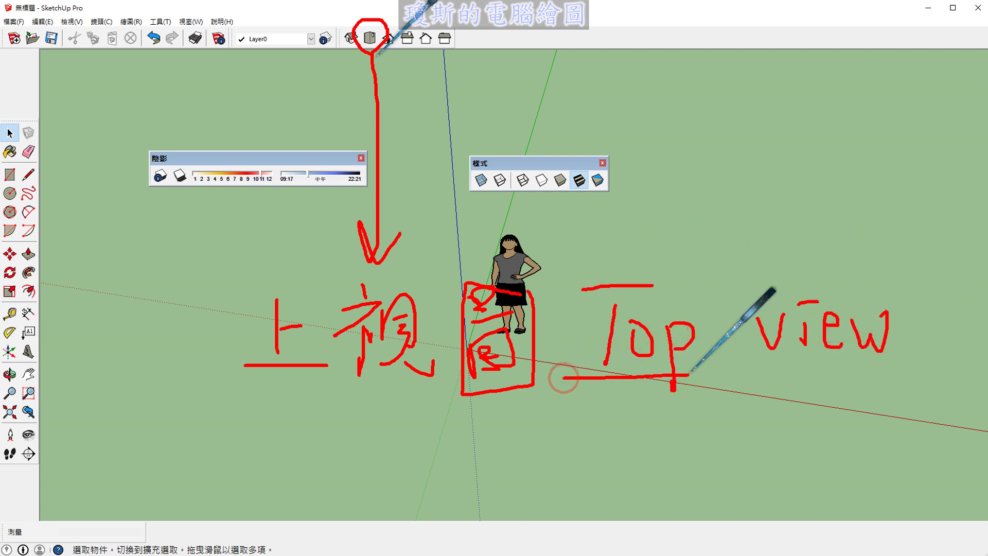
{"action": "left_click_drag", "start_coordinate": [564, 378], "coordinate": [915, 371]}
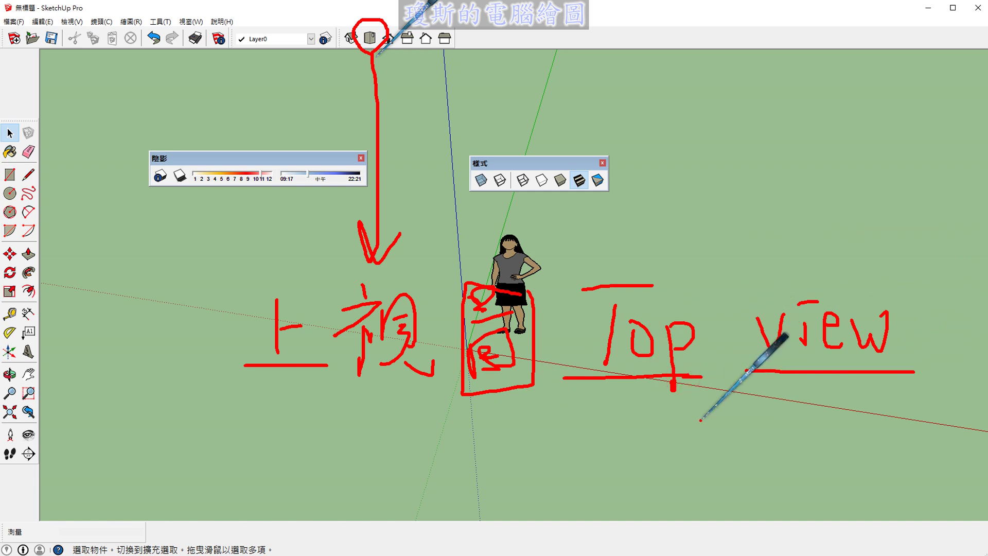
{"action": "left_click_drag", "start_coordinate": [239, 342], "coordinate": [232, 474]}
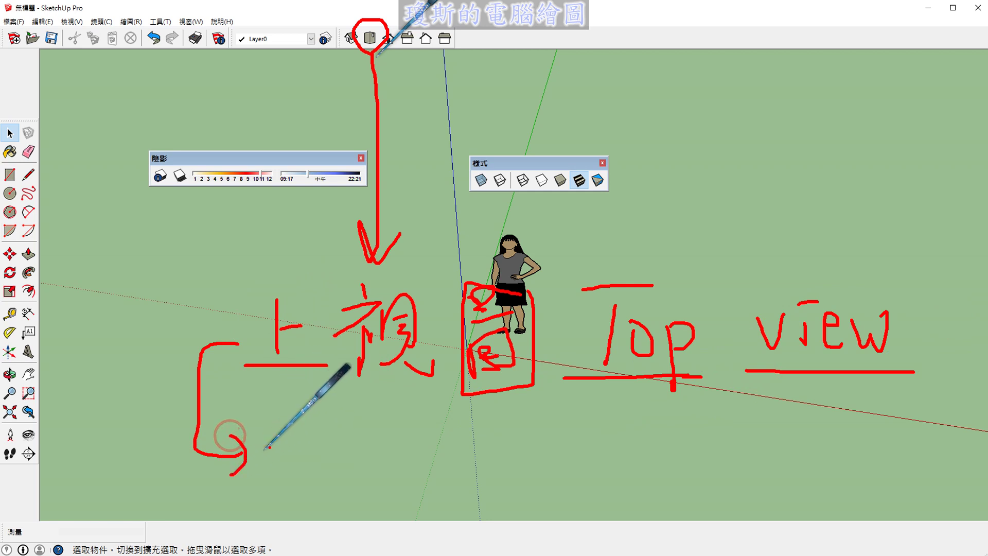
{"action": "left_click_drag", "start_coordinate": [278, 416], "coordinate": [315, 413]}
{"action": "left_click_drag", "start_coordinate": [292, 430], "coordinate": [318, 451]}
{"action": "left_click_drag", "start_coordinate": [272, 466], "coordinate": [327, 465]}
{"action": "left_click_drag", "start_coordinate": [306, 432], "coordinate": [308, 510]}
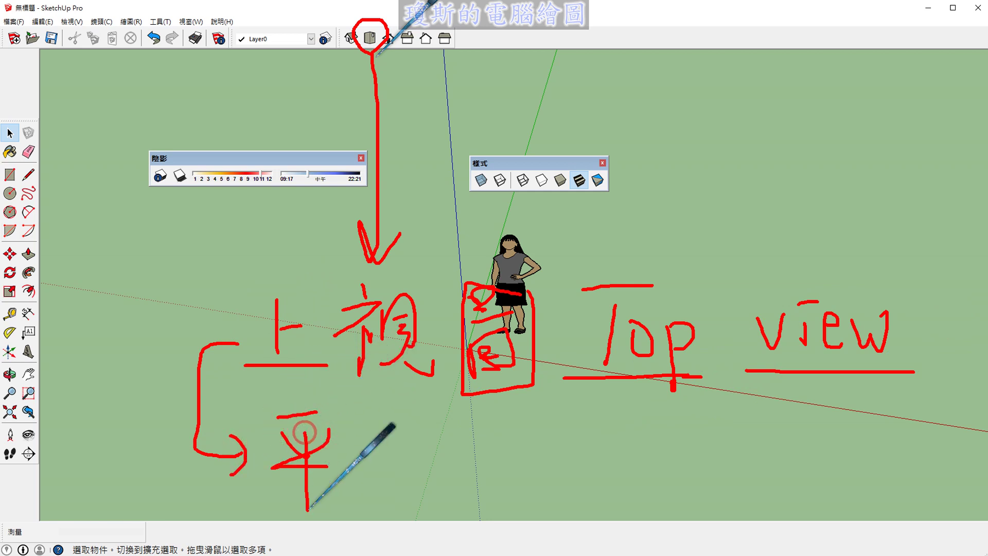
{"action": "left_click_drag", "start_coordinate": [359, 425], "coordinate": [391, 423]}
{"action": "left_click_drag", "start_coordinate": [360, 456], "coordinate": [362, 502]}
{"action": "left_click_drag", "start_coordinate": [363, 456], "coordinate": [418, 510]}
{"action": "left_click_drag", "start_coordinate": [387, 437], "coordinate": [388, 497]}
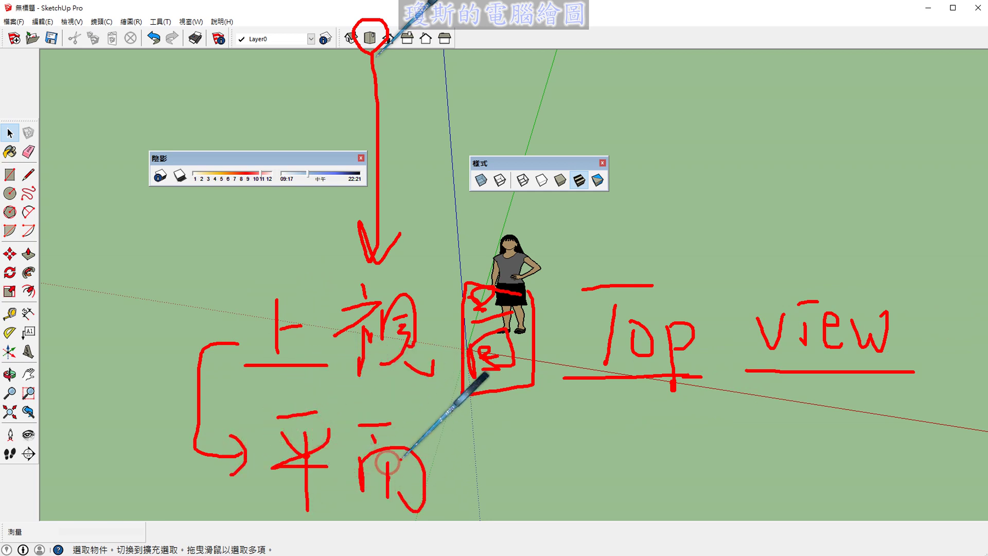
{"action": "left_click_drag", "start_coordinate": [400, 456], "coordinate": [400, 495]}
{"action": "left_click_drag", "start_coordinate": [370, 467], "coordinate": [405, 467]}
{"action": "left_click_drag", "start_coordinate": [369, 494], "coordinate": [408, 495]}
{"action": "left_click_drag", "start_coordinate": [392, 418], "coordinate": [409, 415]}
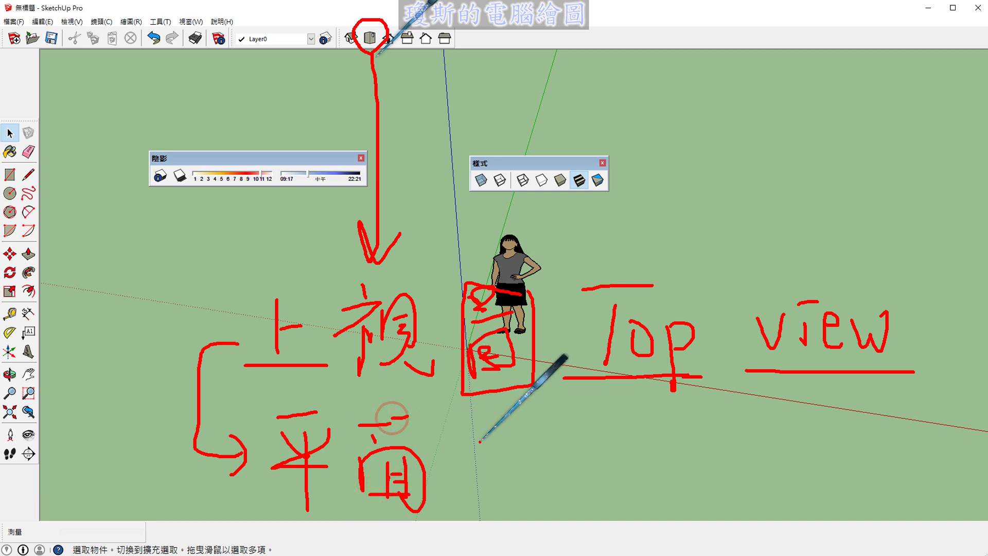
{"action": "left_click_drag", "start_coordinate": [486, 430], "coordinate": [510, 443]}
{"action": "mouse_move", "coordinate": [463, 457]}
{"action": "left_mouse_down"}
{"action": "mouse_move", "coordinate": [523, 456]}
{"action": "mouse_move", "coordinate": [474, 501]}
{"action": "left_mouse_up"}
{"action": "mouse_move", "coordinate": [481, 473]}
{"action": "left_mouse_down"}
{"action": "mouse_move", "coordinate": [521, 505]}
{"action": "mouse_move", "coordinate": [497, 497]}
{"action": "left_mouse_up"}
{"action": "left_click_drag", "start_coordinate": [466, 428], "coordinate": [461, 505]}
{"action": "left_click_drag", "start_coordinate": [467, 427], "coordinate": [546, 497]}
{"action": "left_click_drag", "start_coordinate": [459, 504], "coordinate": [546, 499]}
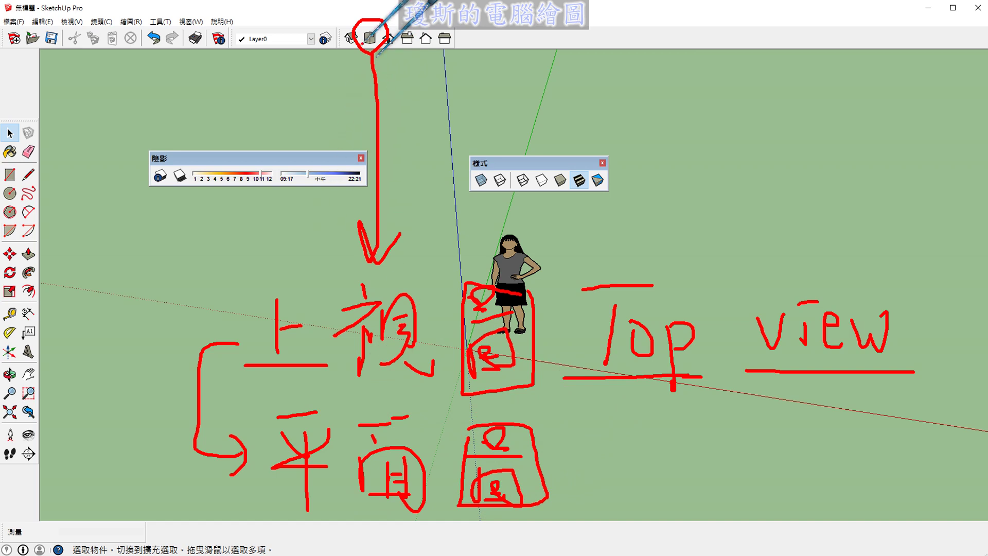
Step: Clear the red notes, switch to Top view, then orbit to bring the woman figure into view
{"action": "key", "text": "Escape"}
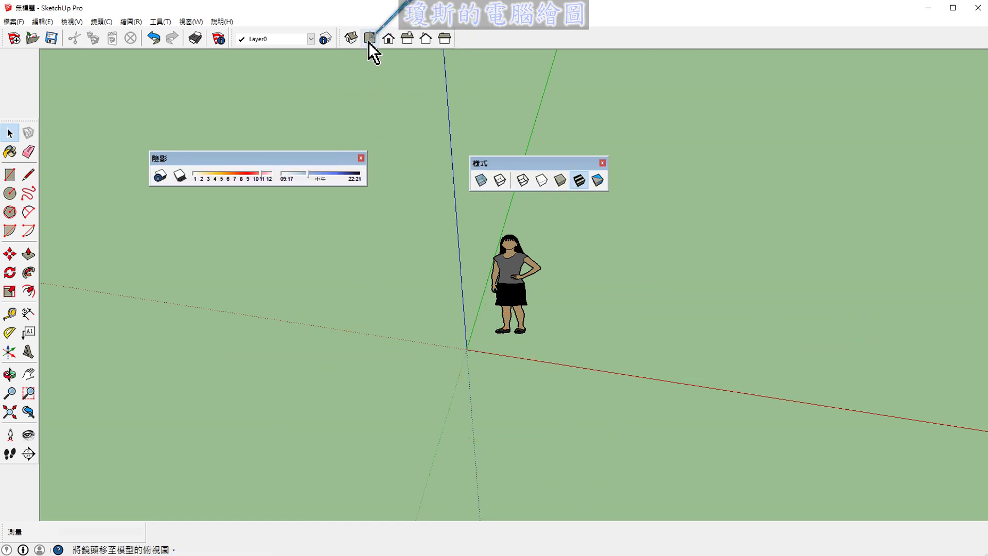
{"action": "left_click", "coordinate": [369, 42]}
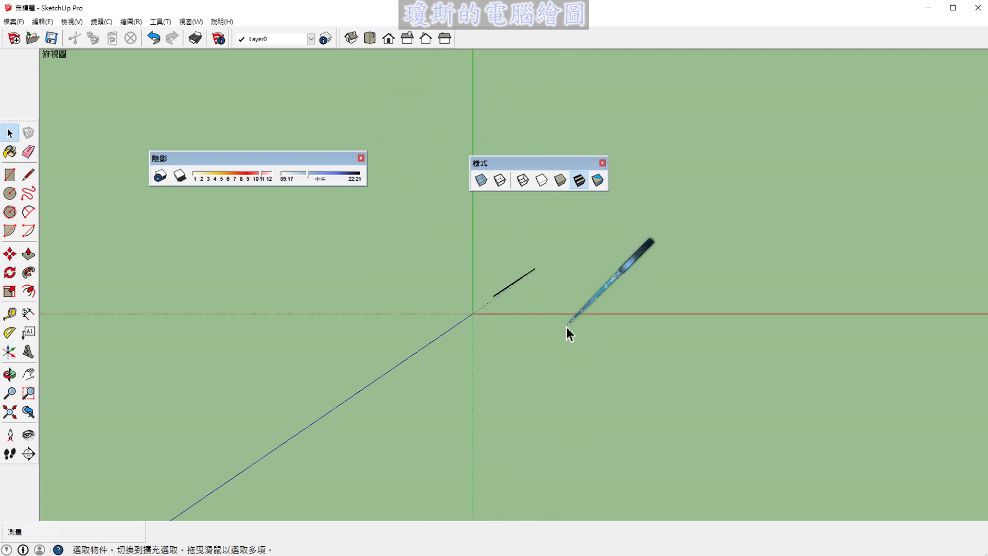
{"action": "key", "text": "o"}
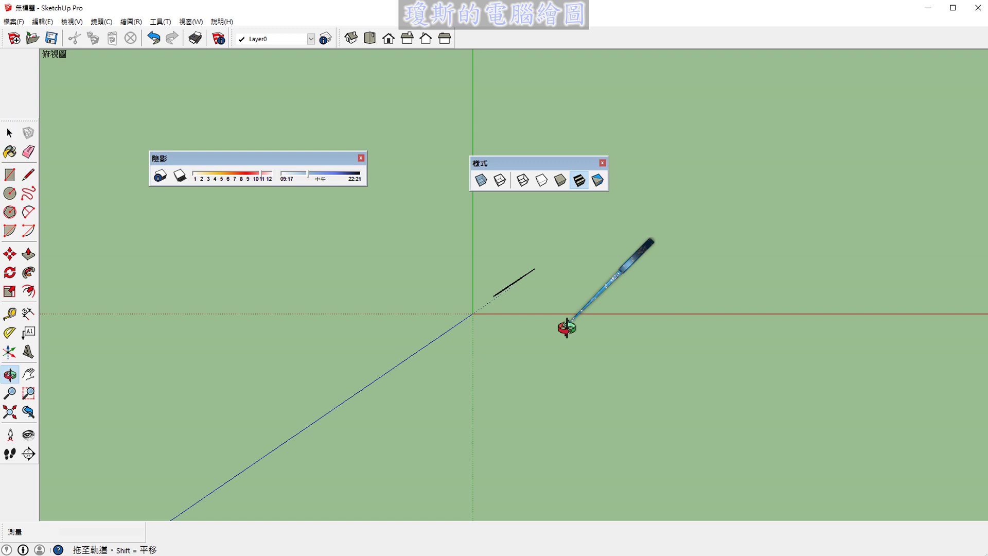
{"action": "left_click_drag", "start_coordinate": [566, 327], "coordinate": [476, 314]}
{"action": "key", "text": "space"}
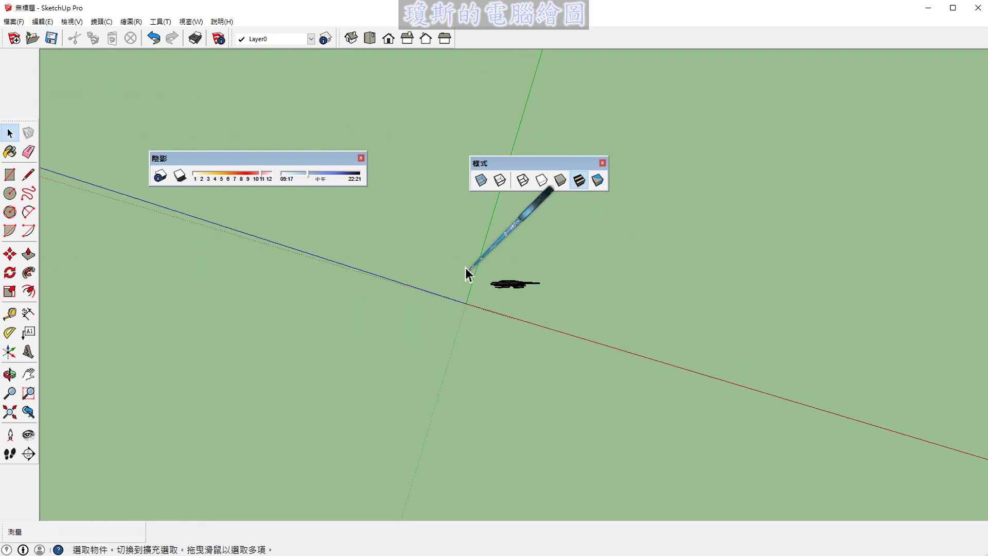
{"action": "mouse_move", "coordinate": [617, 415]}
{"action": "middle_mouse_down"}
{"action": "mouse_move", "coordinate": [540, 276]}
{"action": "mouse_move", "coordinate": [525, 203]}
{"action": "middle_mouse_up"}
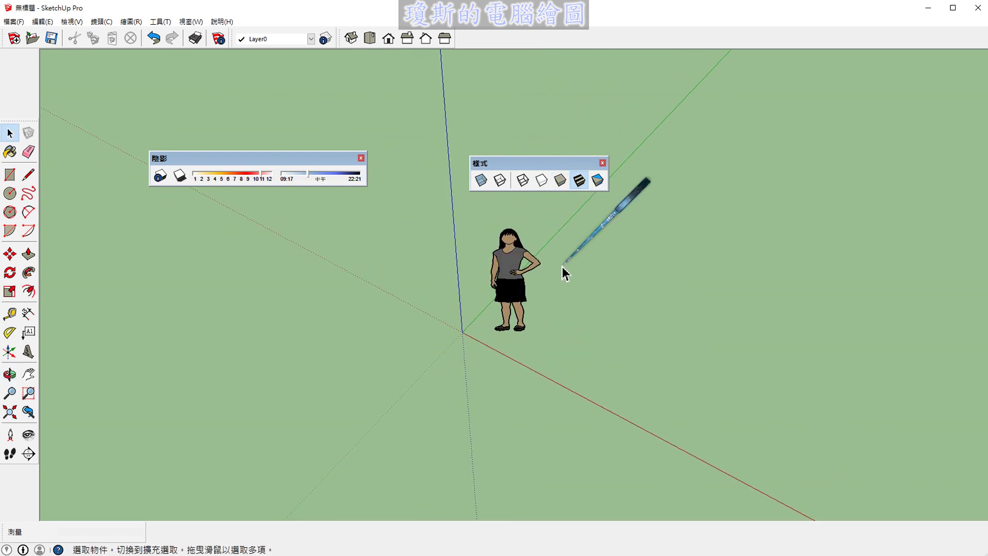
Step: Toggle between the Front and Top view buttons, ending on Front (正視圖)
{"action": "left_click", "coordinate": [388, 38]}
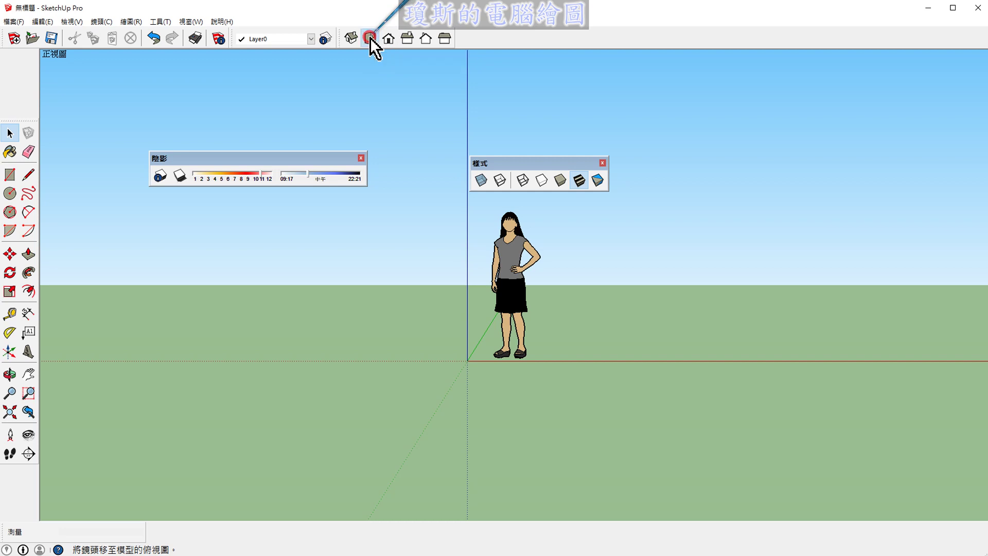
{"action": "left_click", "coordinate": [370, 38]}
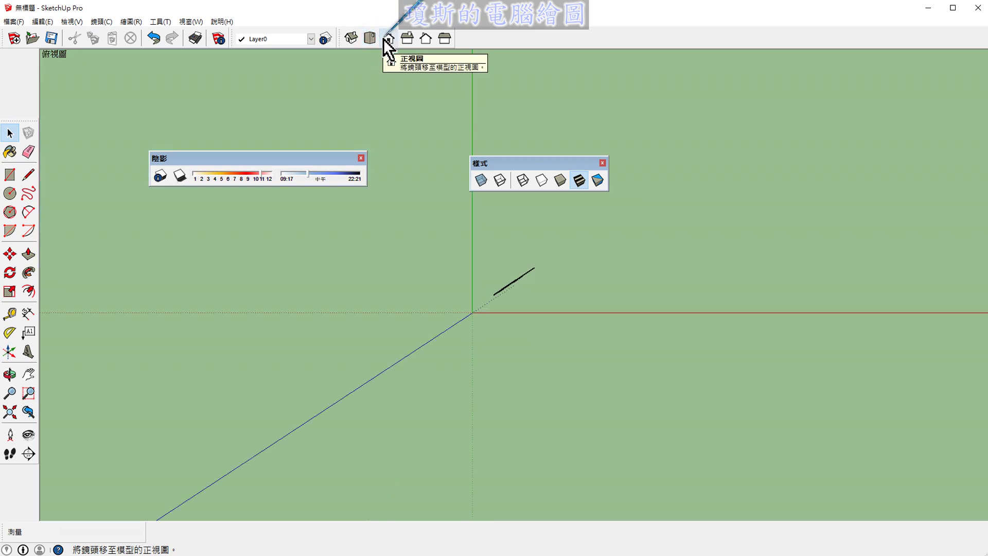
{"action": "left_click", "coordinate": [388, 38]}
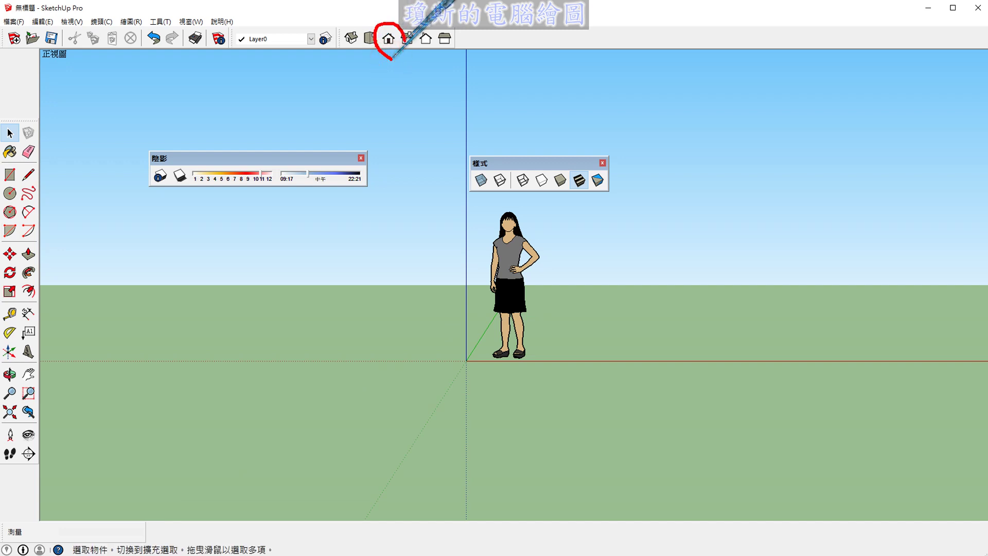
{"action": "mouse_move", "coordinate": [391, 56]}
{"action": "left_mouse_down"}
{"action": "mouse_move", "coordinate": [369, 237]}
{"action": "mouse_move", "coordinate": [385, 216]}
{"action": "left_mouse_up"}
{"action": "left_click_drag", "start_coordinate": [169, 265], "coordinate": [211, 263]}
{"action": "mouse_move", "coordinate": [139, 292]}
{"action": "left_mouse_down"}
{"action": "mouse_move", "coordinate": [180, 297]}
{"action": "mouse_move", "coordinate": [222, 285]}
{"action": "mouse_move", "coordinate": [142, 344]}
{"action": "left_mouse_up"}
{"action": "left_click_drag", "start_coordinate": [183, 298], "coordinate": [180, 350]}
{"action": "mouse_move", "coordinate": [154, 316]}
{"action": "left_mouse_down"}
{"action": "mouse_move", "coordinate": [183, 314]}
{"action": "mouse_move", "coordinate": [200, 329]}
{"action": "left_mouse_up"}
{"action": "left_click_drag", "start_coordinate": [218, 288], "coordinate": [208, 355]}
{"action": "left_click_drag", "start_coordinate": [268, 264], "coordinate": [278, 280]}
{"action": "mouse_move", "coordinate": [257, 284]}
{"action": "left_mouse_down"}
{"action": "mouse_move", "coordinate": [236, 327]}
{"action": "mouse_move", "coordinate": [275, 356]}
{"action": "left_mouse_up"}
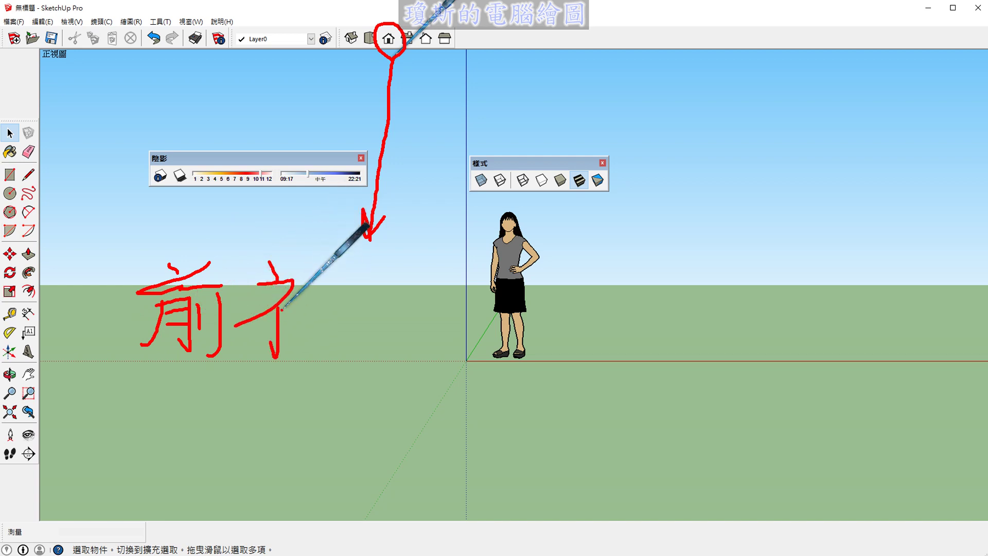
{"action": "mouse_move", "coordinate": [304, 322]}
{"action": "left_mouse_down"}
{"action": "mouse_move", "coordinate": [307, 288]}
{"action": "mouse_move", "coordinate": [347, 321]}
{"action": "left_mouse_up"}
{"action": "mouse_move", "coordinate": [308, 301]}
{"action": "left_mouse_down"}
{"action": "mouse_move", "coordinate": [325, 303]}
{"action": "mouse_move", "coordinate": [369, 354]}
{"action": "left_mouse_up"}
{"action": "left_click_drag", "start_coordinate": [322, 327], "coordinate": [306, 342]}
{"action": "mouse_move", "coordinate": [391, 285]}
{"action": "left_mouse_down"}
{"action": "mouse_move", "coordinate": [435, 283]}
{"action": "mouse_move", "coordinate": [442, 297]}
{"action": "left_mouse_up"}
{"action": "mouse_move", "coordinate": [389, 309]}
{"action": "left_mouse_down"}
{"action": "mouse_move", "coordinate": [401, 343]}
{"action": "mouse_move", "coordinate": [443, 345]}
{"action": "left_mouse_up"}
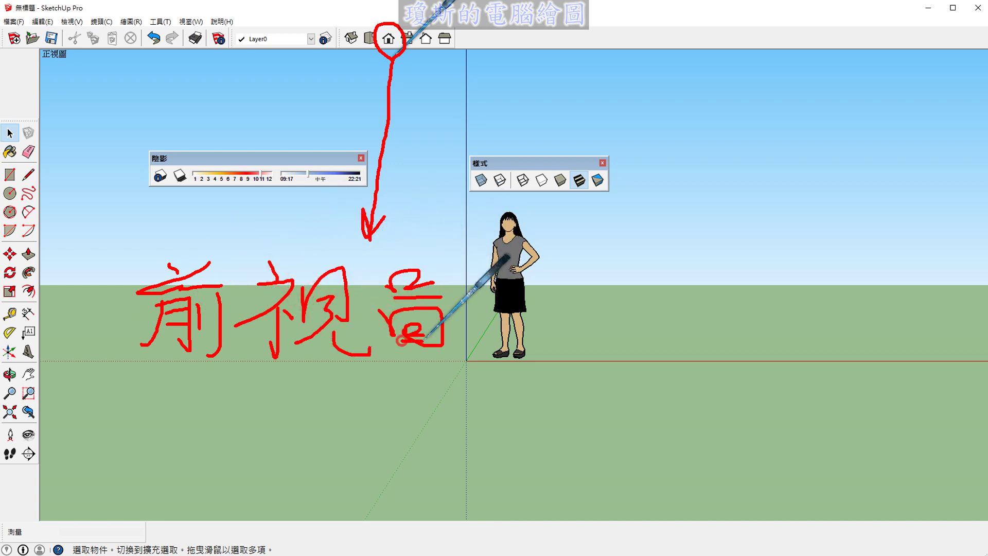
{"action": "mouse_move", "coordinate": [381, 288]}
{"action": "left_mouse_down"}
{"action": "mouse_move", "coordinate": [380, 360]}
{"action": "mouse_move", "coordinate": [469, 334]}
{"action": "mouse_move", "coordinate": [381, 363]}
{"action": "left_mouse_up"}
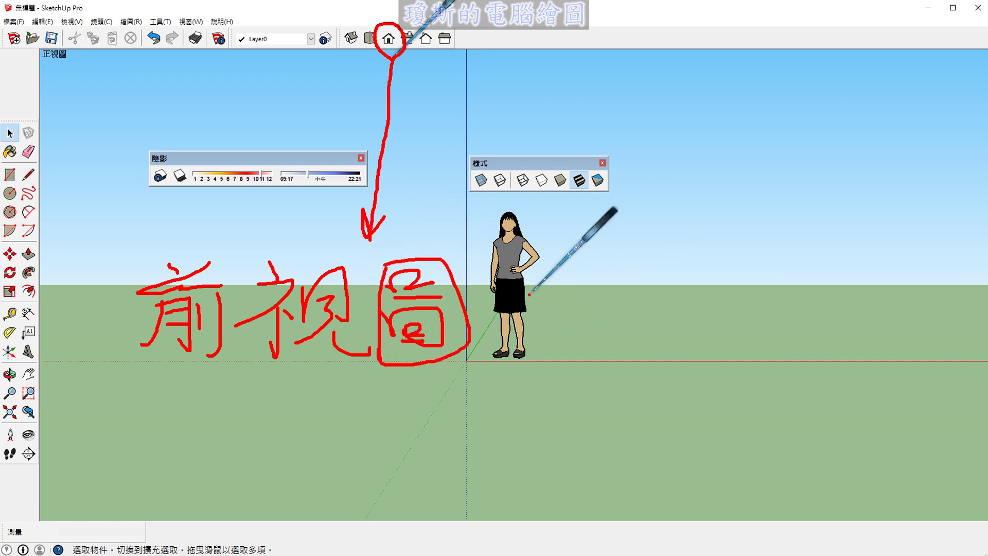
{"action": "mouse_move", "coordinate": [526, 256]}
{"action": "left_mouse_down"}
{"action": "mouse_move", "coordinate": [579, 250]}
{"action": "mouse_move", "coordinate": [538, 339]}
{"action": "left_mouse_up"}
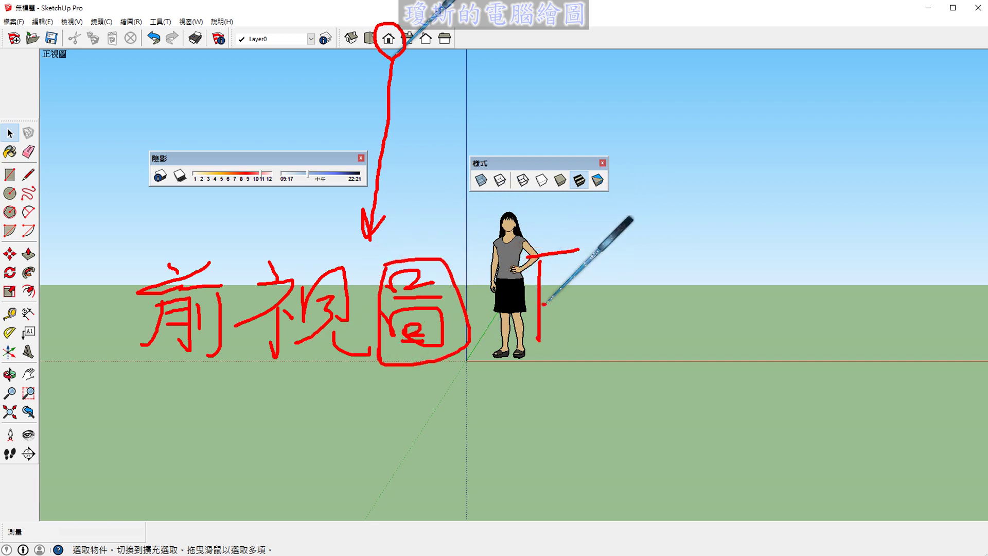
{"action": "left_click_drag", "start_coordinate": [543, 305], "coordinate": [577, 301]}
{"action": "mouse_move", "coordinate": [572, 281]}
{"action": "left_mouse_down"}
{"action": "mouse_move", "coordinate": [586, 337]}
{"action": "mouse_move", "coordinate": [607, 308]}
{"action": "mouse_move", "coordinate": [632, 309]}
{"action": "mouse_move", "coordinate": [685, 268]}
{"action": "mouse_move", "coordinate": [711, 322]}
{"action": "left_mouse_up"}
{"action": "left_click", "coordinate": [665, 286]}
{"action": "mouse_move", "coordinate": [663, 284]}
{"action": "left_mouse_down"}
{"action": "mouse_move", "coordinate": [776, 282]}
{"action": "mouse_move", "coordinate": [786, 322]}
{"action": "left_mouse_up"}
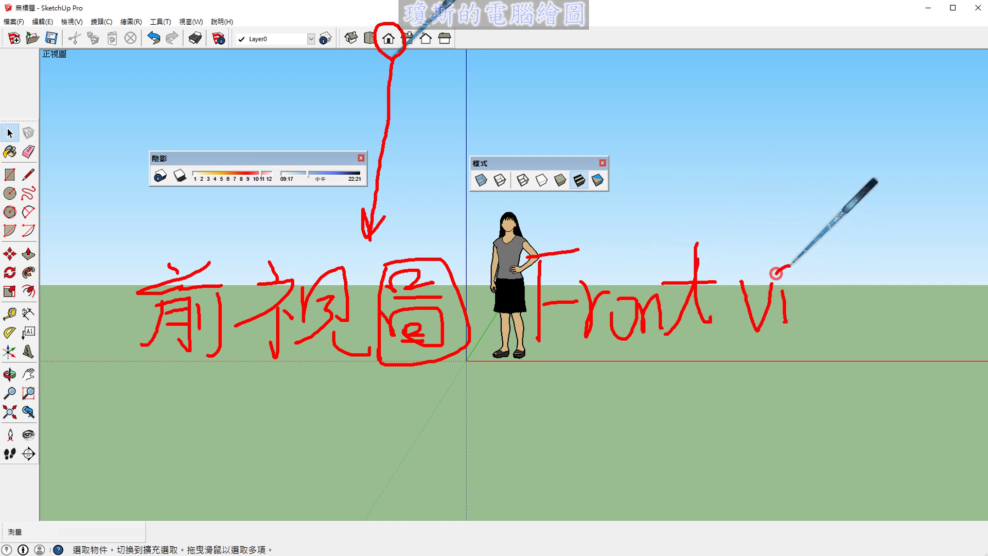
{"action": "left_click_drag", "start_coordinate": [796, 286], "coordinate": [820, 327]}
{"action": "left_click_drag", "start_coordinate": [840, 280], "coordinate": [870, 290]}
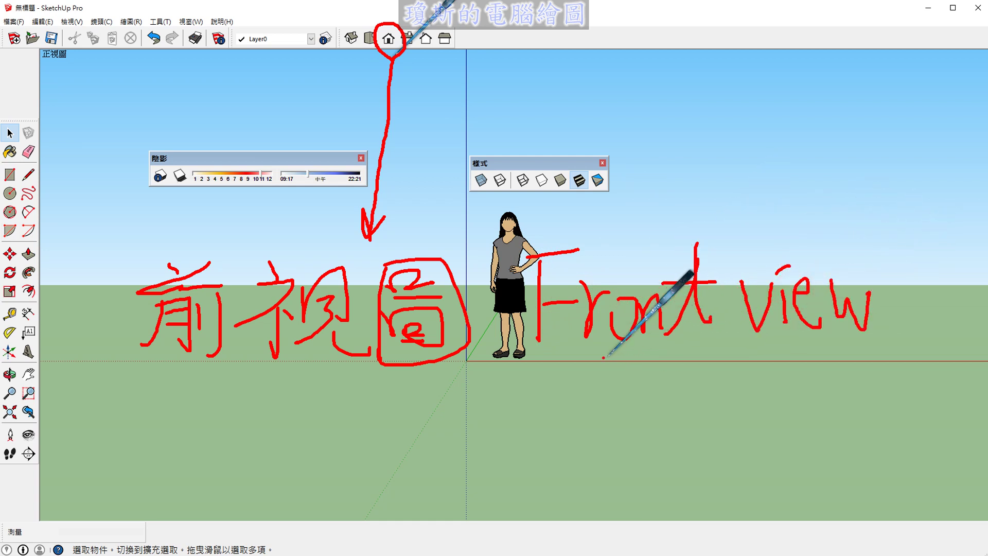
{"action": "left_click_drag", "start_coordinate": [528, 353], "coordinate": [840, 345]}
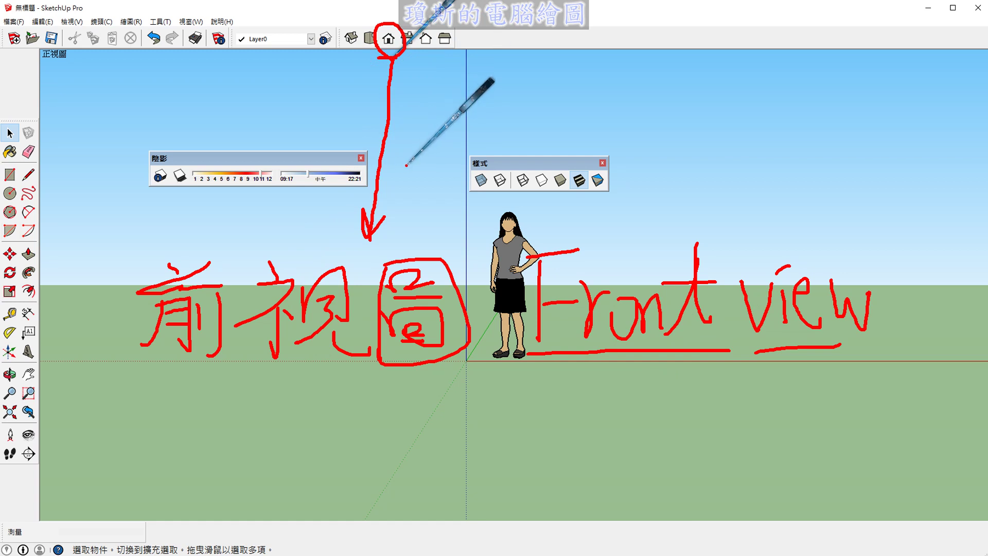
{"action": "left_click", "coordinate": [377, 61]}
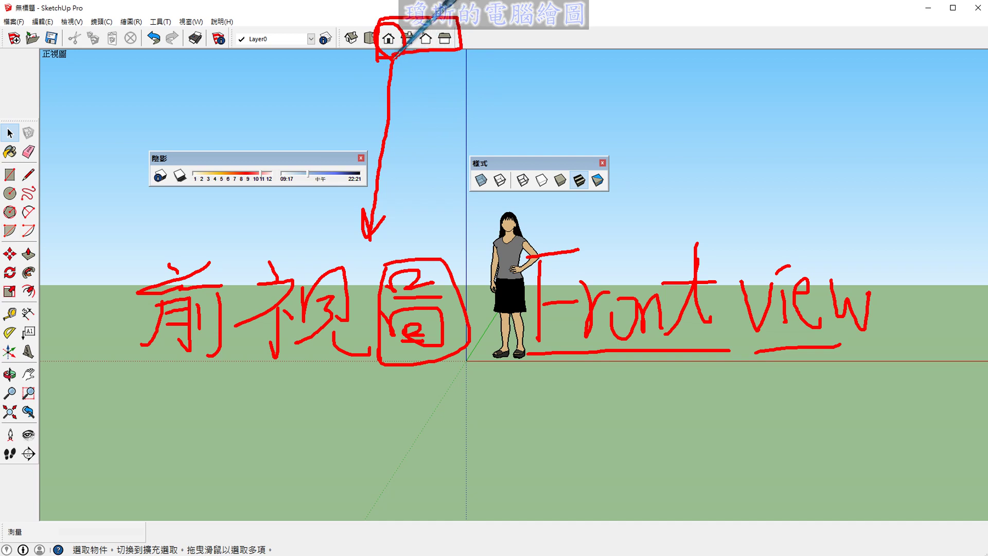
{"action": "mouse_move", "coordinate": [119, 327]}
{"action": "left_mouse_down"}
{"action": "mouse_move", "coordinate": [157, 428]}
{"action": "mouse_move", "coordinate": [153, 410]}
{"action": "mouse_move", "coordinate": [143, 453]}
{"action": "left_mouse_up"}
{"action": "left_click_drag", "start_coordinate": [197, 382], "coordinate": [205, 398]}
{"action": "mouse_move", "coordinate": [175, 402]}
{"action": "left_mouse_down"}
{"action": "mouse_move", "coordinate": [224, 395]}
{"action": "mouse_move", "coordinate": [174, 467]}
{"action": "mouse_move", "coordinate": [242, 470]}
{"action": "left_mouse_up"}
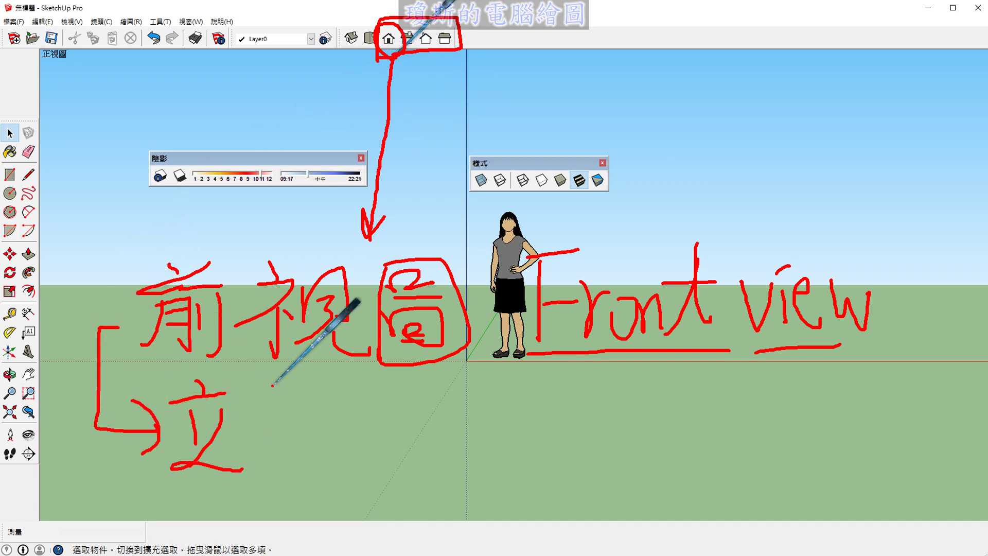
{"action": "left_click_drag", "start_coordinate": [273, 386], "coordinate": [330, 384]}
{"action": "left_click_drag", "start_coordinate": [273, 412], "coordinate": [271, 461]}
{"action": "mouse_move", "coordinate": [278, 409]}
{"action": "left_mouse_down"}
{"action": "mouse_move", "coordinate": [345, 476]}
{"action": "mouse_move", "coordinate": [285, 458]}
{"action": "left_mouse_up"}
{"action": "left_click_drag", "start_coordinate": [309, 407], "coordinate": [308, 443]}
{"action": "left_click_drag", "start_coordinate": [293, 420], "coordinate": [310, 437]}
{"action": "left_click_drag", "start_coordinate": [280, 466], "coordinate": [312, 466]}
{"action": "mouse_move", "coordinate": [394, 390]}
{"action": "left_mouse_down"}
{"action": "mouse_move", "coordinate": [387, 406]}
{"action": "mouse_move", "coordinate": [410, 415]}
{"action": "mouse_move", "coordinate": [371, 466]}
{"action": "left_mouse_up"}
{"action": "mouse_move", "coordinate": [370, 433]}
{"action": "left_mouse_down"}
{"action": "mouse_move", "coordinate": [421, 467]}
{"action": "mouse_move", "coordinate": [400, 456]}
{"action": "left_mouse_up"}
{"action": "left_click_drag", "start_coordinate": [369, 387], "coordinate": [363, 481]}
{"action": "mouse_move", "coordinate": [361, 383]}
{"action": "left_mouse_down"}
{"action": "mouse_move", "coordinate": [448, 446]}
{"action": "mouse_move", "coordinate": [361, 479]}
{"action": "left_mouse_up"}
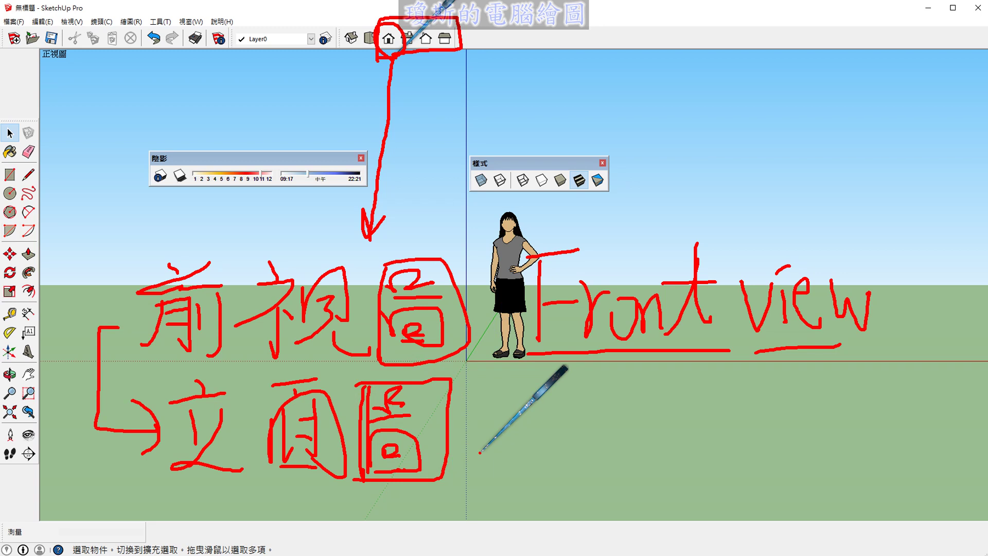
{"action": "key", "text": "Escape"}
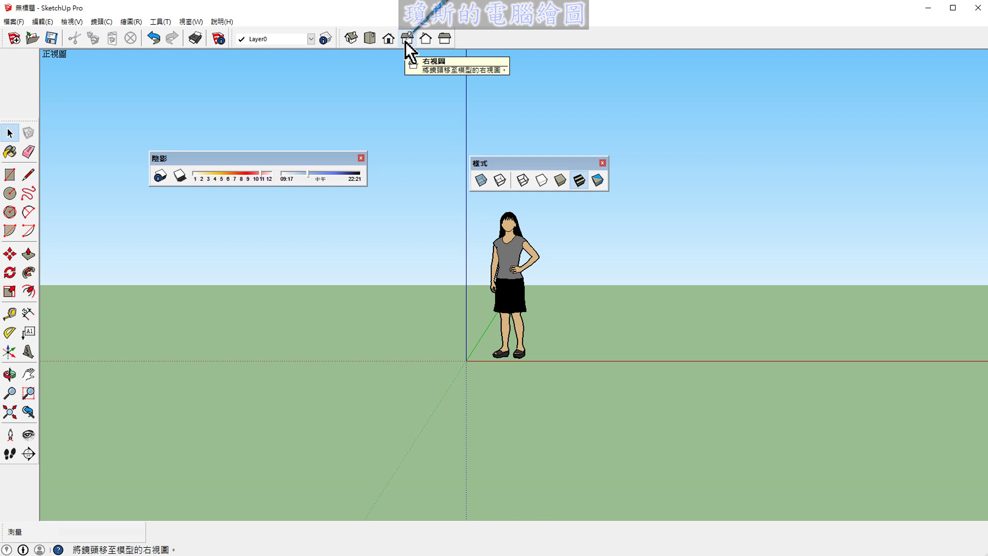
Step: Cycle through the Right, Back, Left and Top view buttons, ending on Iso
{"action": "left_click", "coordinate": [406, 41]}
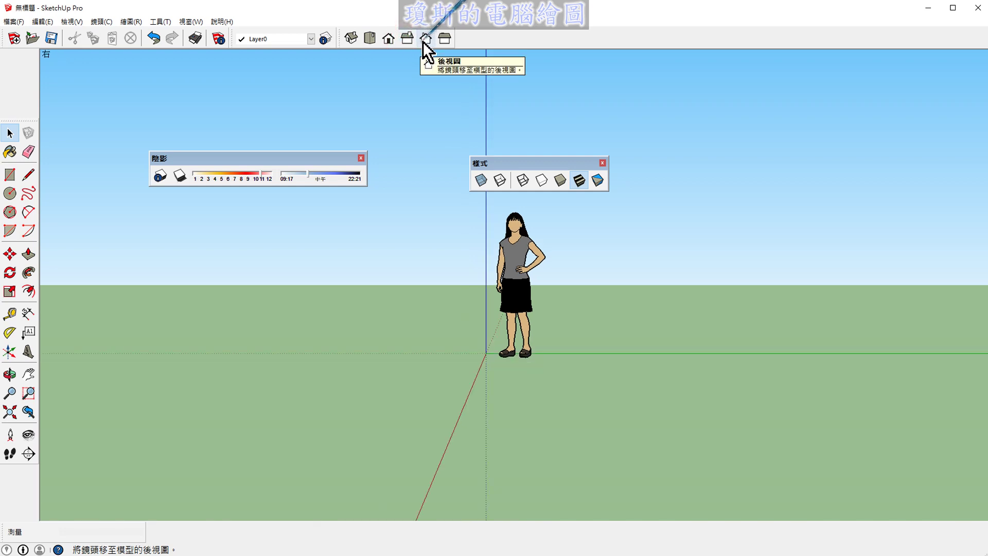
{"action": "left_click", "coordinate": [424, 41]}
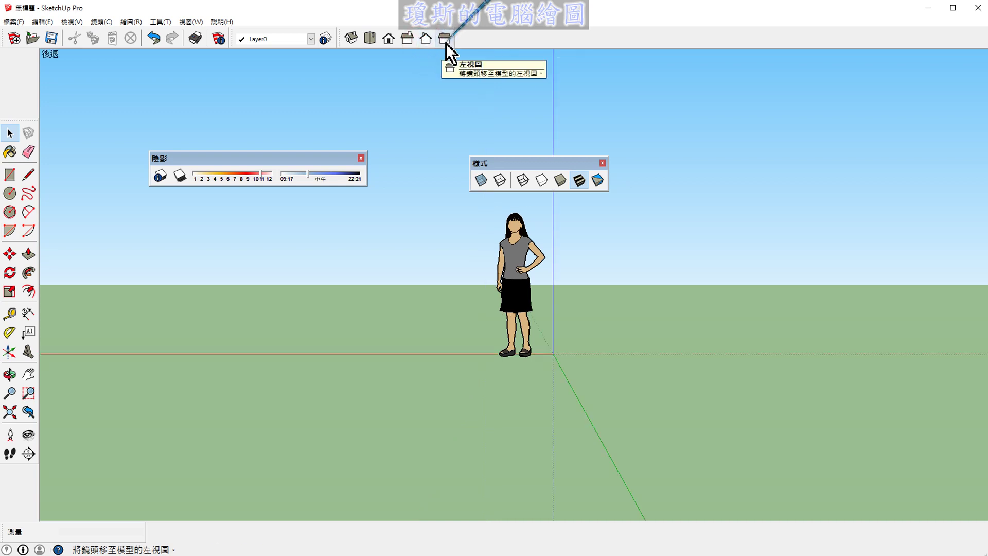
{"action": "left_click", "coordinate": [446, 43]}
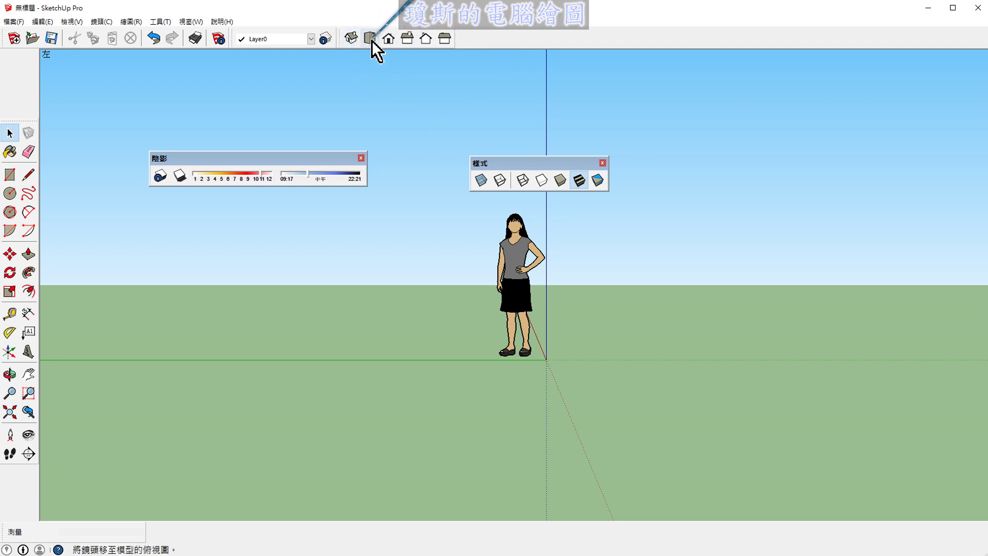
{"action": "left_click", "coordinate": [406, 44]}
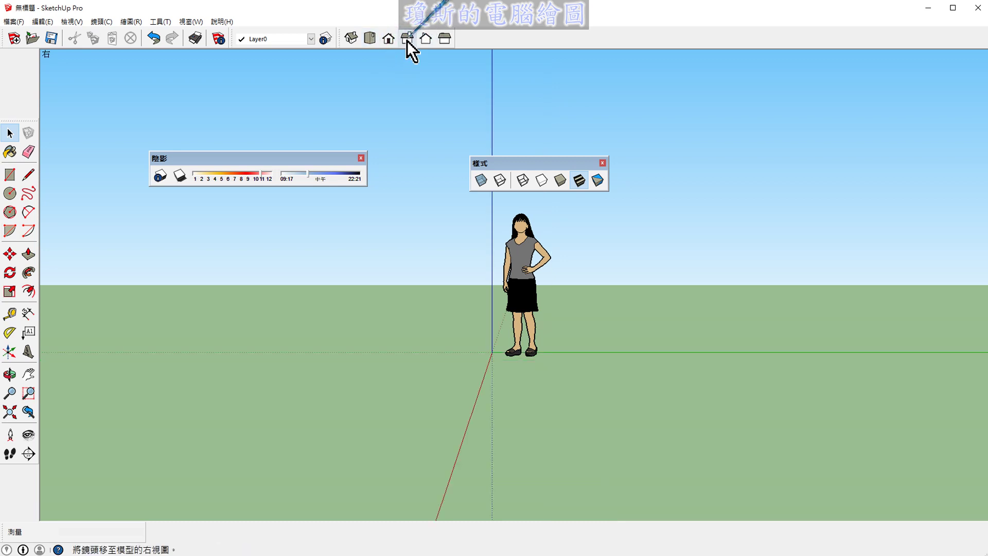
{"action": "left_click", "coordinate": [425, 40]}
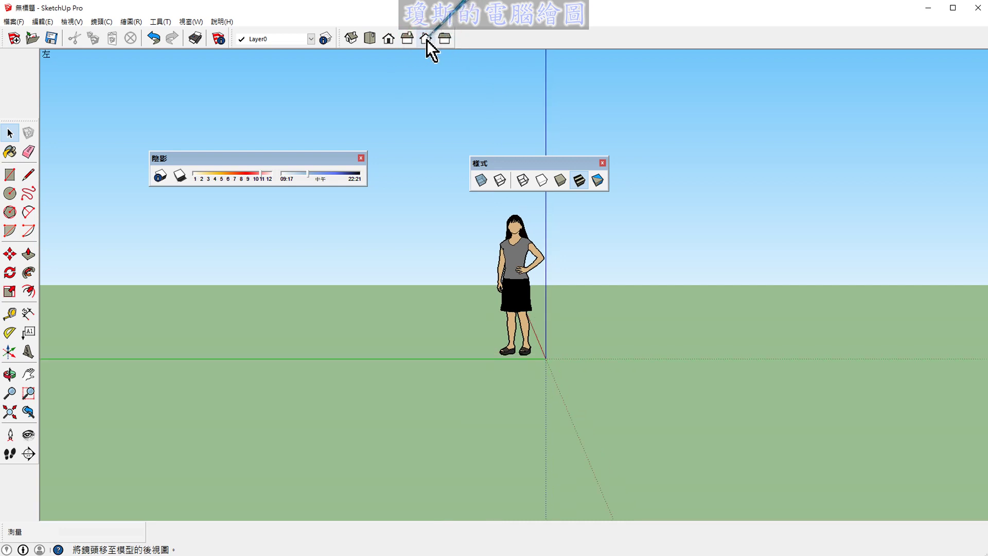
{"action": "left_click", "coordinate": [409, 40]}
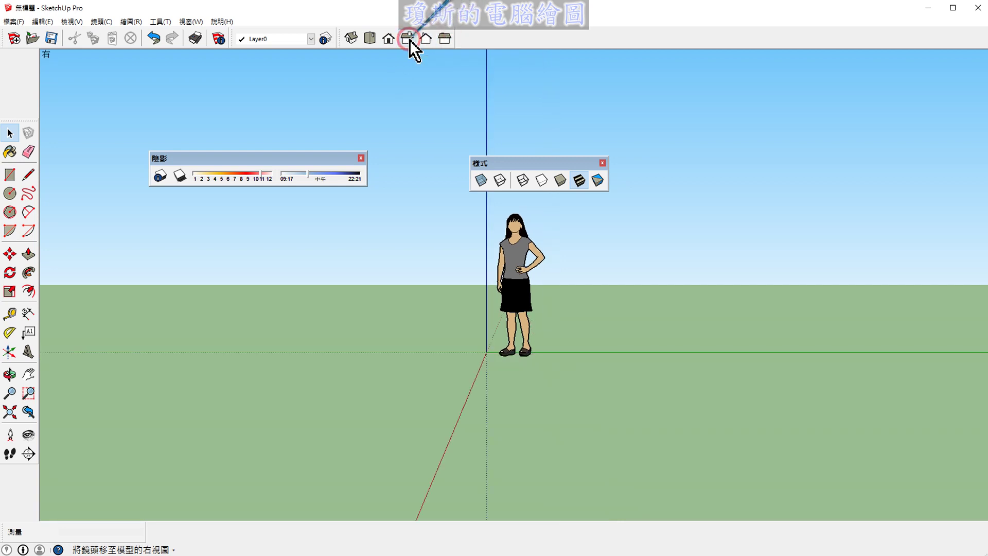
{"action": "left_click", "coordinate": [369, 40]}
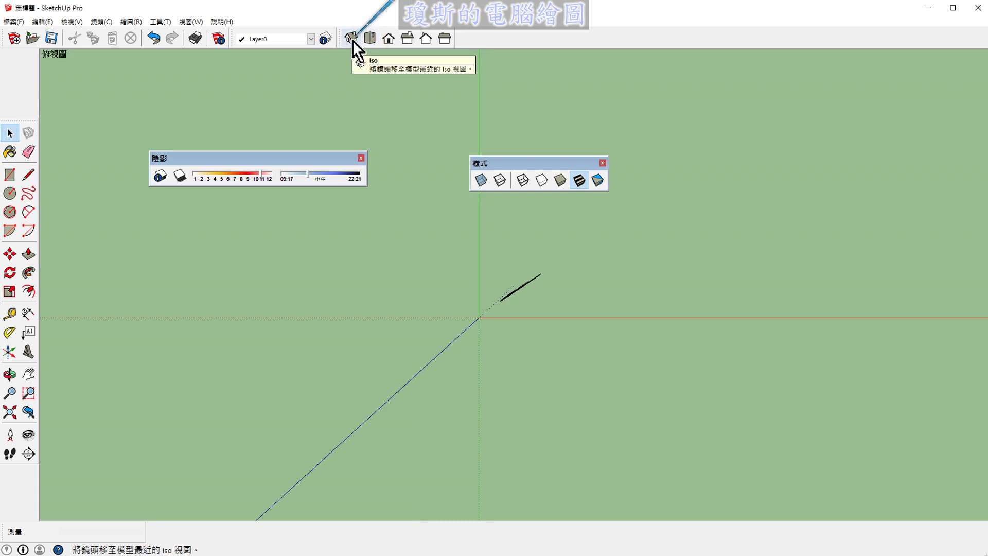
{"action": "left_click", "coordinate": [353, 40]}
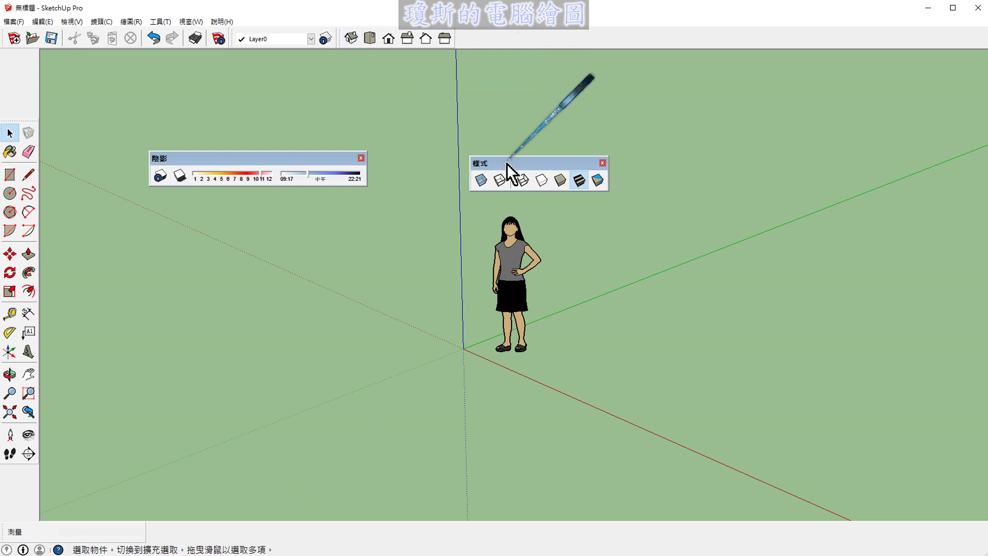
Step: Drag the floating Styles and Shadows toolbars into the top toolbar row
{"action": "left_click_drag", "start_coordinate": [507, 164], "coordinate": [488, 36]}
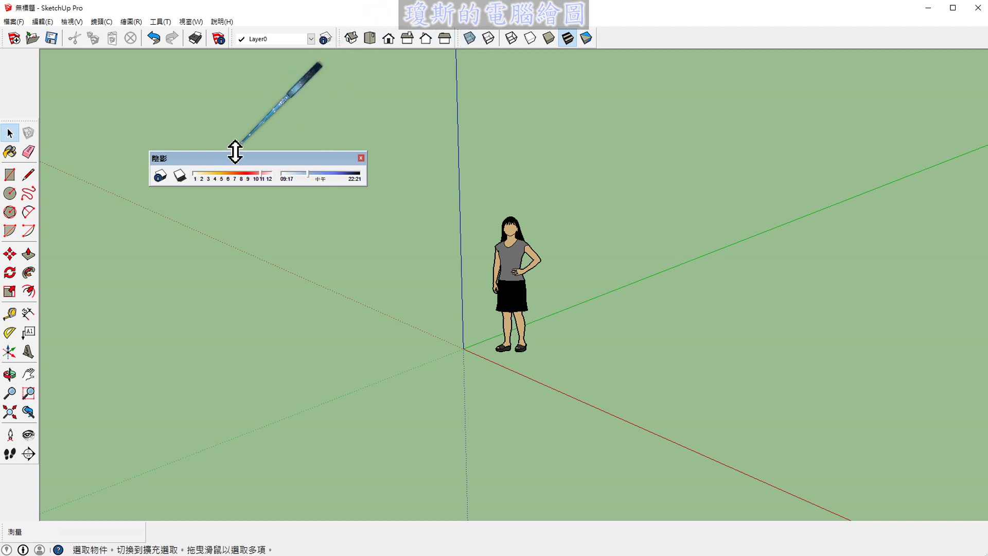
{"action": "mouse_move", "coordinate": [233, 157]}
{"action": "left_mouse_down"}
{"action": "mouse_move", "coordinate": [663, 59]}
{"action": "mouse_move", "coordinate": [671, 37]}
{"action": "mouse_move", "coordinate": [662, 36]}
{"action": "left_mouse_up"}
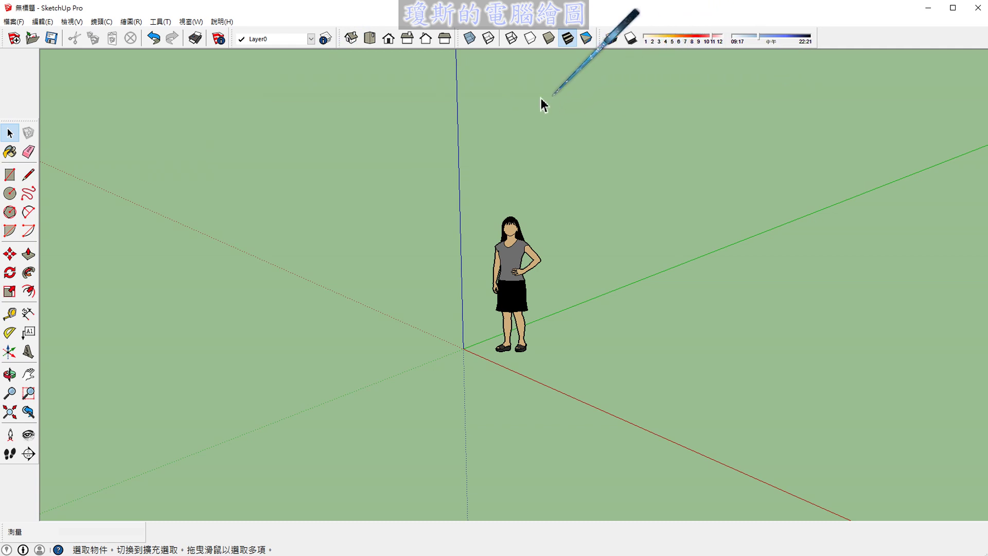
Step: Alternate between Wireframe (線框) and Hidden Line face styles, finishing on Wireframe
{"action": "left_click", "coordinate": [513, 41]}
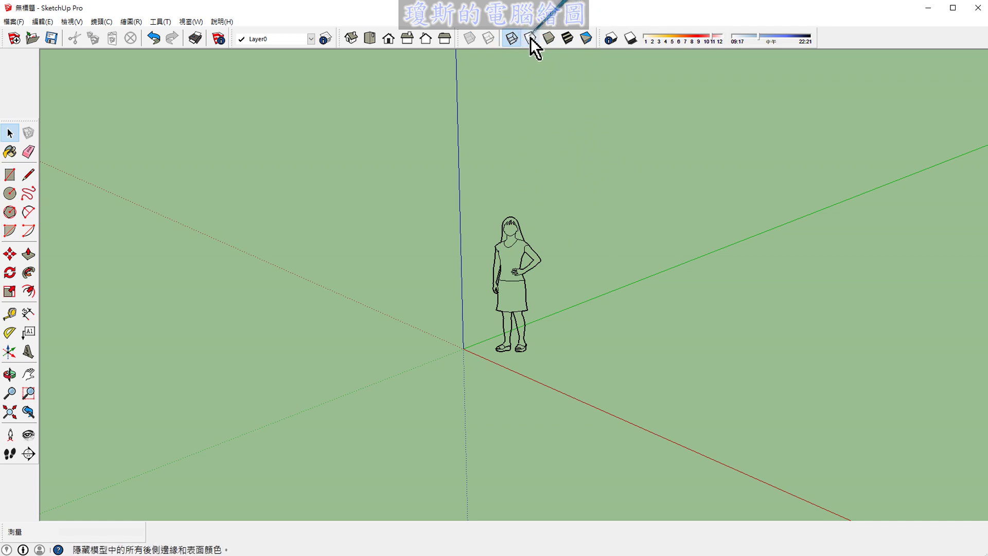
{"action": "left_click", "coordinate": [532, 38]}
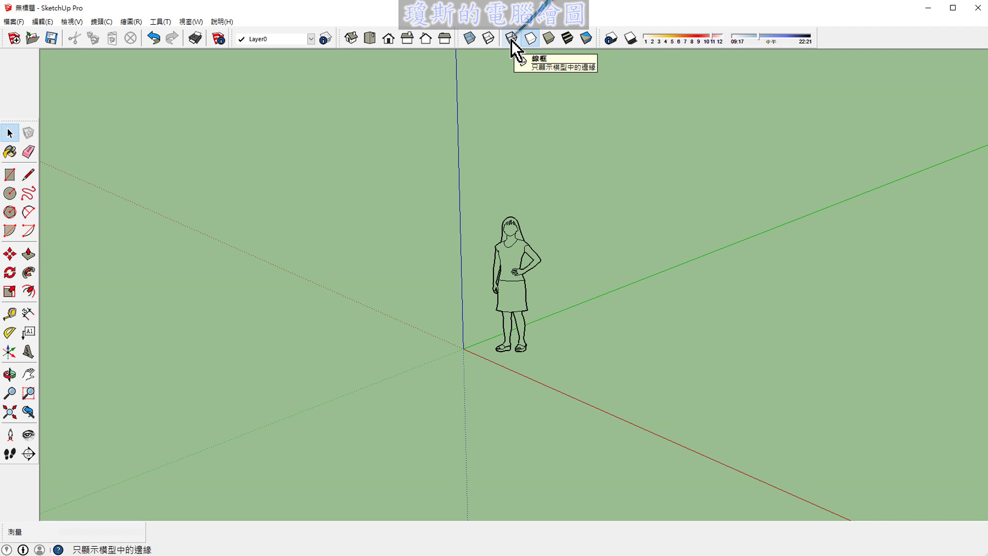
{"action": "left_click", "coordinate": [512, 39]}
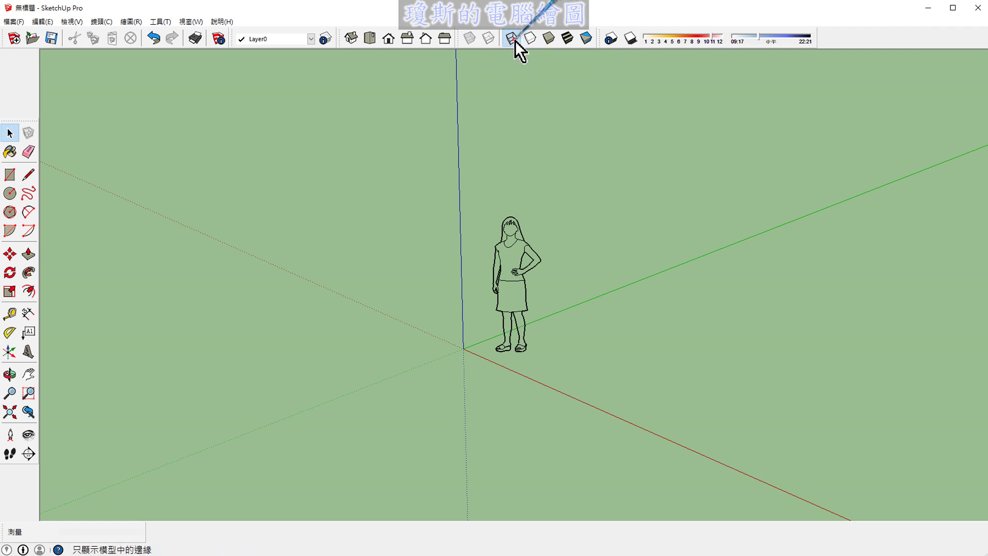
{"action": "left_click", "coordinate": [531, 39]}
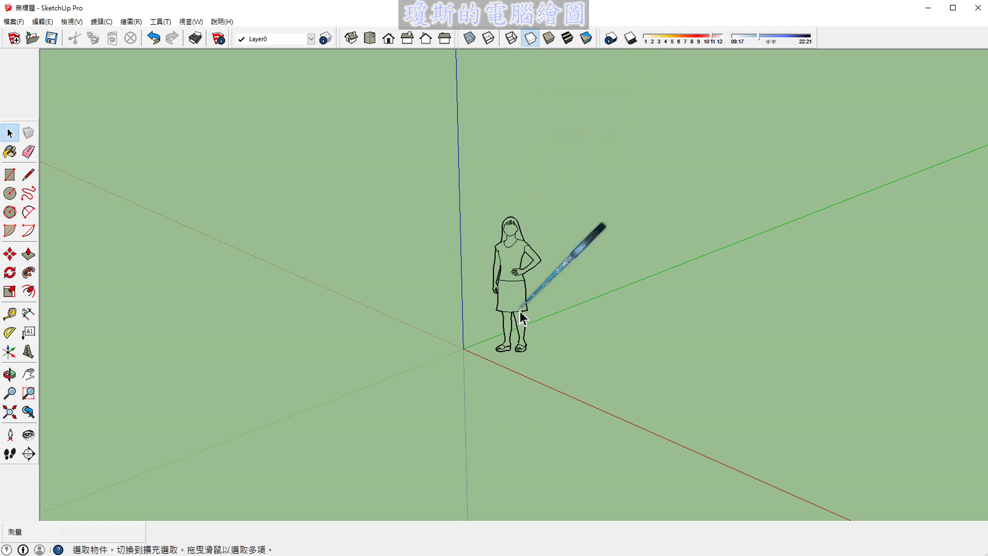
{"action": "left_click", "coordinate": [508, 41]}
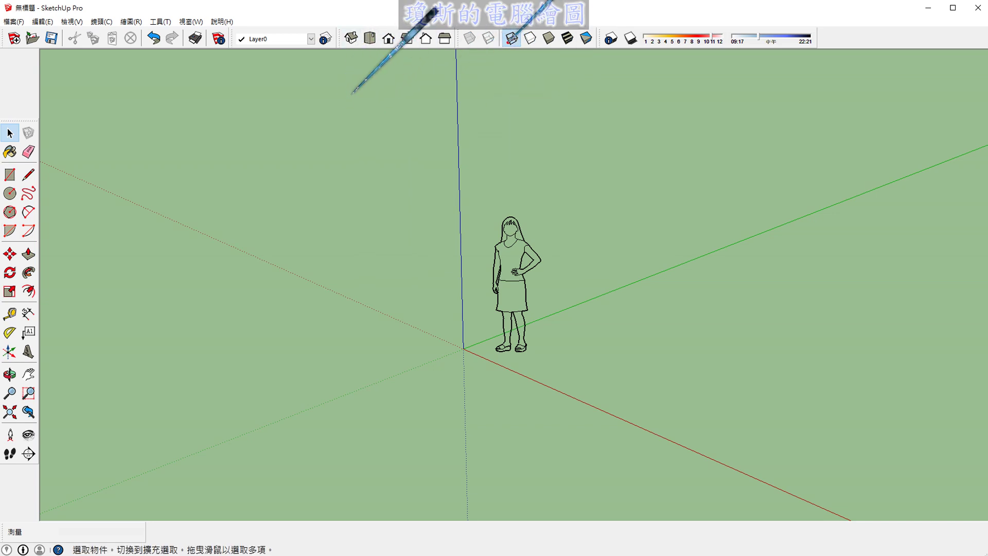
{"action": "mouse_move", "coordinate": [507, 48]}
{"action": "left_mouse_down"}
{"action": "mouse_move", "coordinate": [384, 114]}
{"action": "mouse_move", "coordinate": [414, 131]}
{"action": "left_mouse_up"}
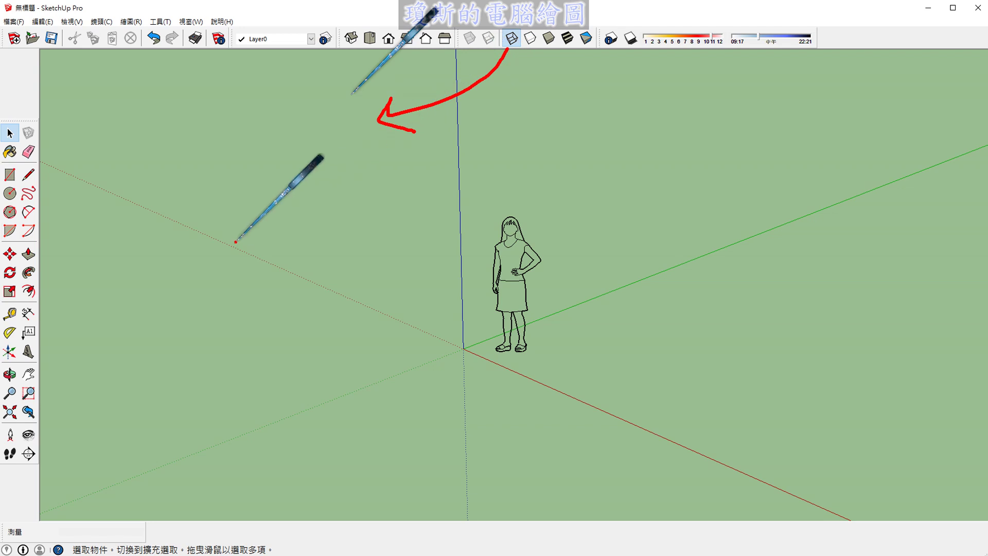
{"action": "left_click_drag", "start_coordinate": [321, 179], "coordinate": [273, 290]}
{"action": "mouse_move", "coordinate": [315, 180]}
{"action": "left_mouse_down"}
{"action": "mouse_move", "coordinate": [306, 270]}
{"action": "mouse_move", "coordinate": [268, 363]}
{"action": "left_mouse_up"}
{"action": "mouse_move", "coordinate": [135, 268]}
{"action": "left_mouse_down"}
{"action": "mouse_move", "coordinate": [143, 349]}
{"action": "mouse_move", "coordinate": [271, 369]}
{"action": "left_mouse_up"}
{"action": "mouse_move", "coordinate": [408, 202]}
{"action": "left_mouse_down"}
{"action": "mouse_move", "coordinate": [409, 287]}
{"action": "mouse_move", "coordinate": [261, 369]}
{"action": "left_mouse_up"}
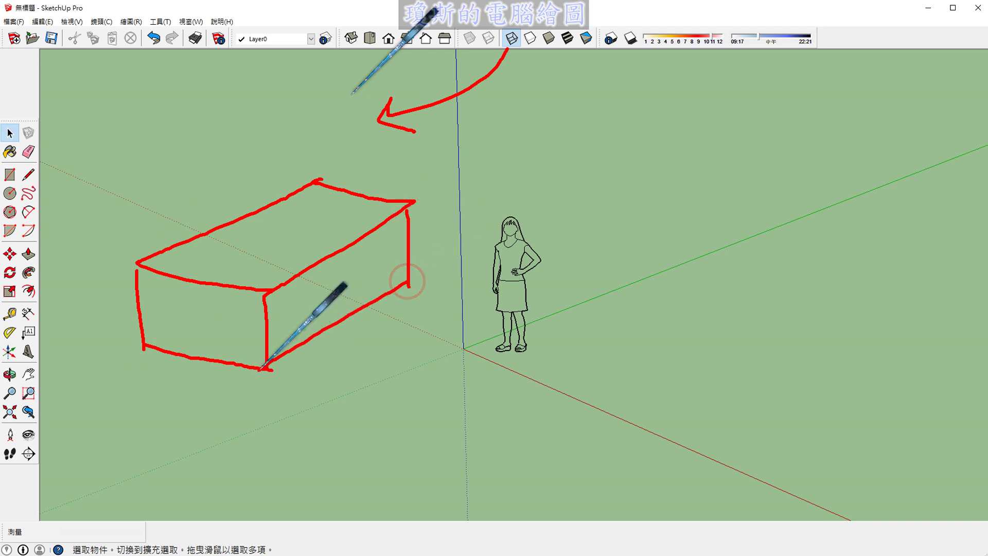
{"action": "left_click", "coordinate": [305, 197]}
{"action": "left_click_drag", "start_coordinate": [306, 193], "coordinate": [409, 285]}
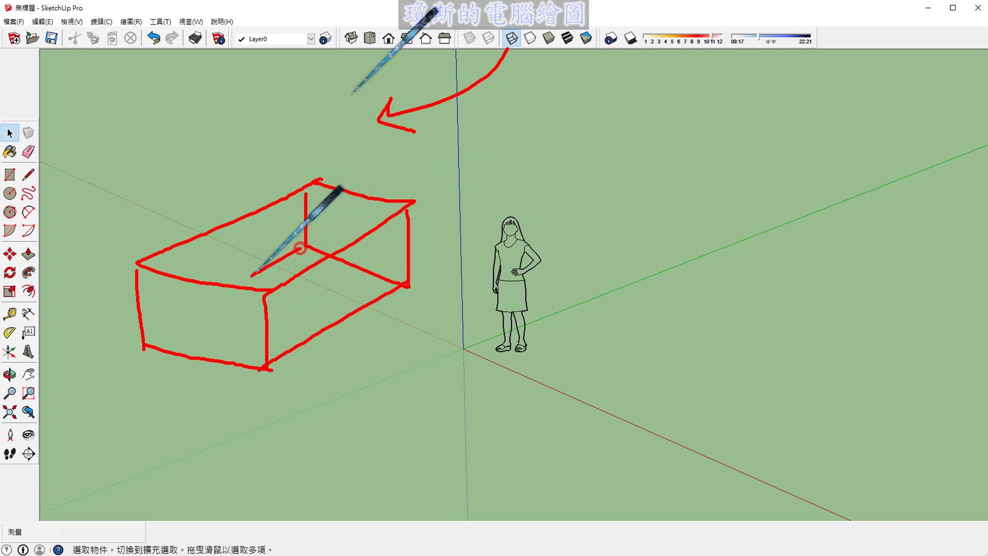
{"action": "left_click_drag", "start_coordinate": [301, 249], "coordinate": [137, 341]}
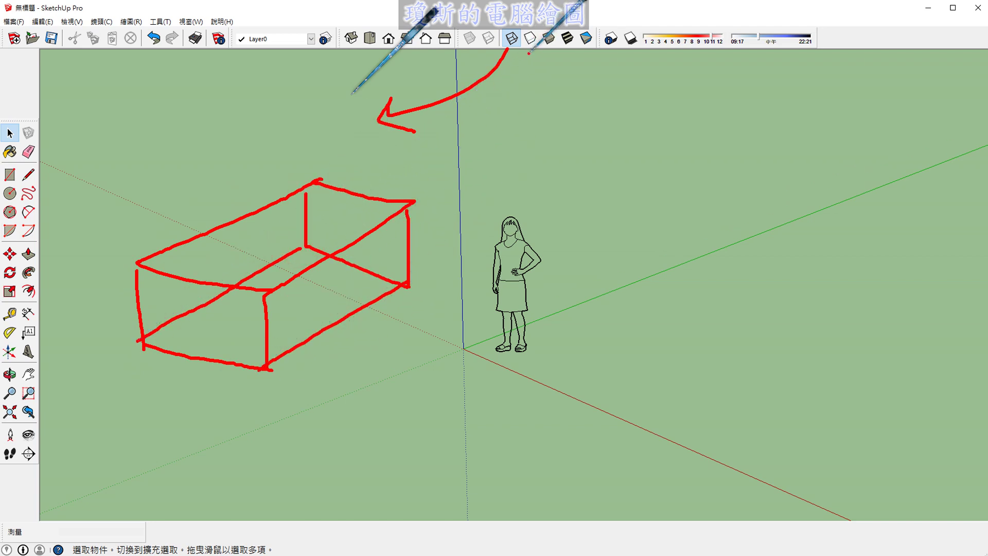
{"action": "mouse_move", "coordinate": [531, 53]}
{"action": "left_mouse_down"}
{"action": "mouse_move", "coordinate": [540, 138]}
{"action": "mouse_move", "coordinate": [575, 119]}
{"action": "left_mouse_up"}
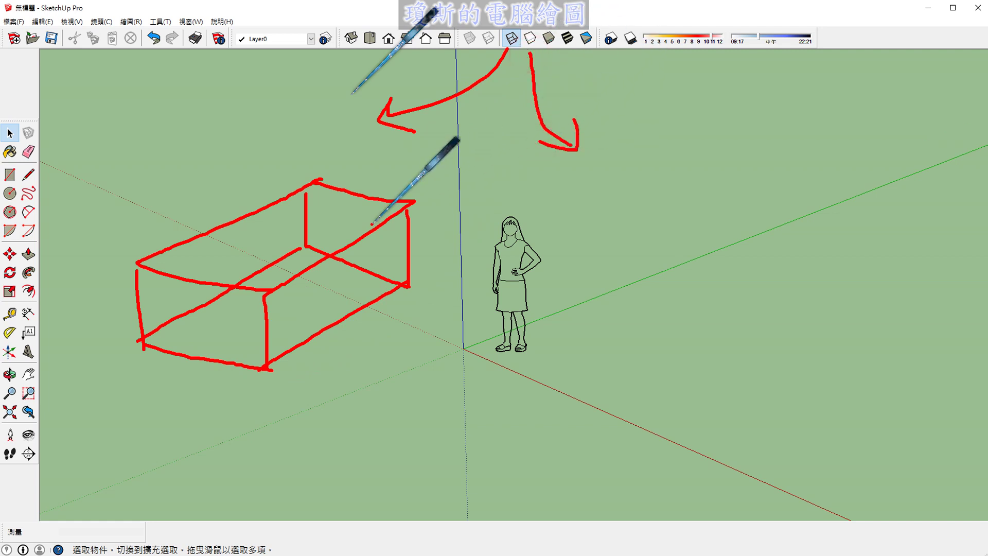
{"action": "mouse_move", "coordinate": [767, 112]}
{"action": "left_mouse_down"}
{"action": "mouse_move", "coordinate": [602, 202]}
{"action": "mouse_move", "coordinate": [716, 235]}
{"action": "left_mouse_up"}
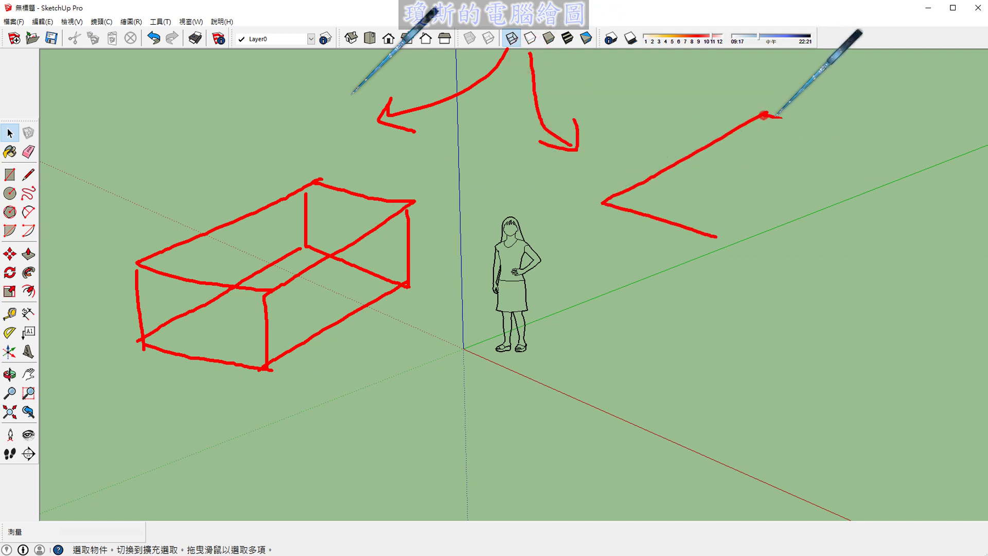
{"action": "left_click_drag", "start_coordinate": [767, 113], "coordinate": [723, 317]}
{"action": "mouse_move", "coordinate": [850, 142]}
{"action": "left_mouse_down"}
{"action": "mouse_move", "coordinate": [852, 221]}
{"action": "mouse_move", "coordinate": [747, 317]}
{"action": "left_mouse_up"}
{"action": "left_click_drag", "start_coordinate": [604, 203], "coordinate": [724, 315]}
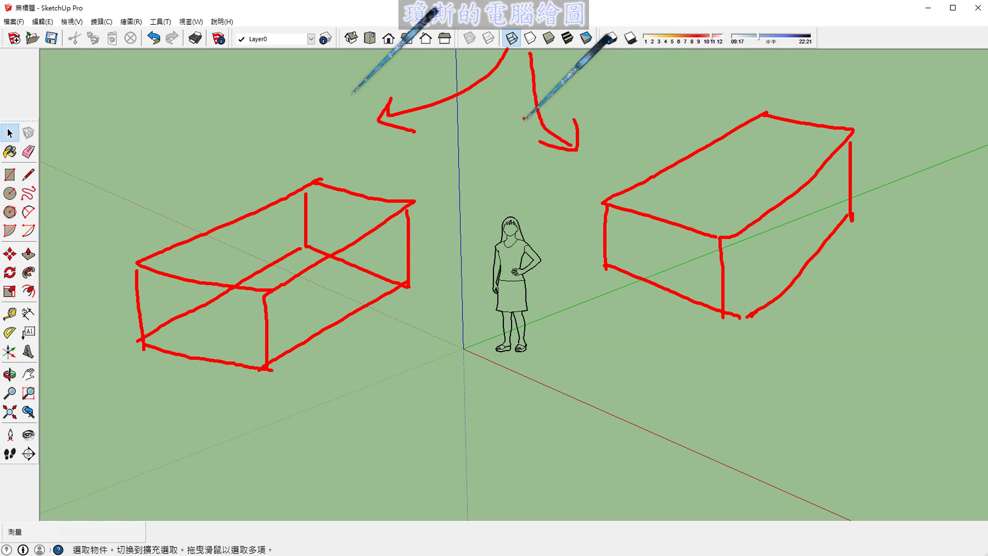
{"action": "mouse_move", "coordinate": [527, 56]}
{"action": "left_mouse_down"}
{"action": "mouse_move", "coordinate": [513, 55]}
{"action": "mouse_move", "coordinate": [533, 59]}
{"action": "left_mouse_up"}
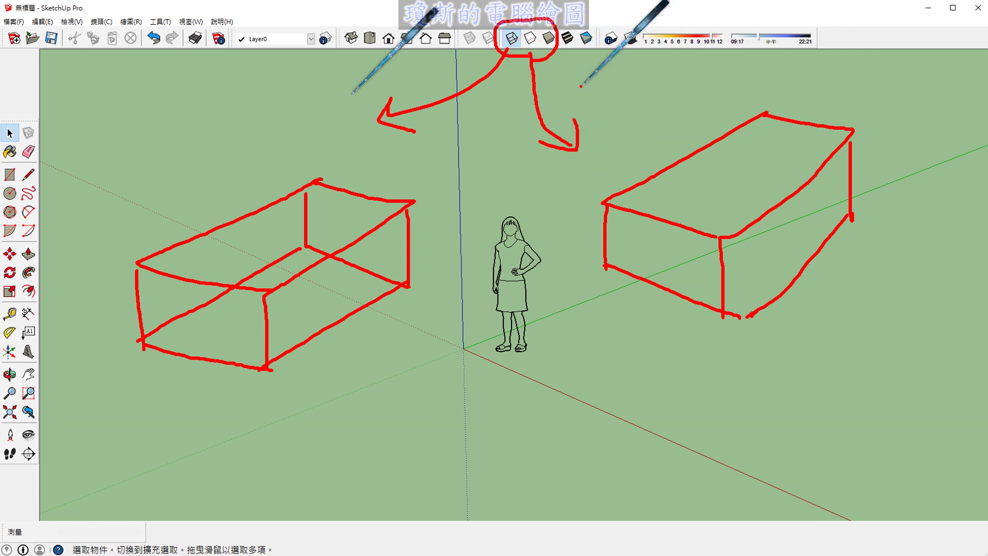
{"action": "key", "text": "e"}
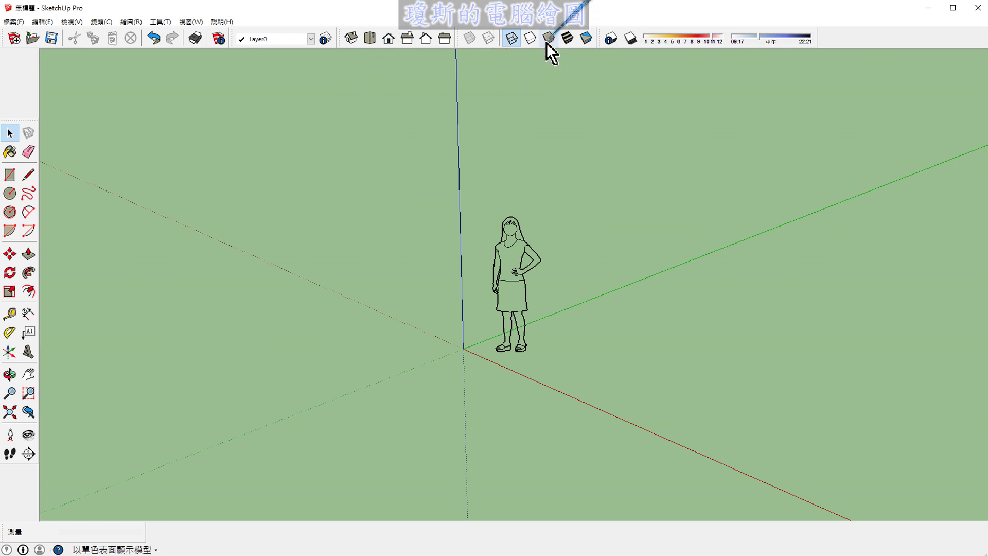
Step: Switch to the Shaded face style and drag the left tool palette up to the top
{"action": "left_click", "coordinate": [546, 43]}
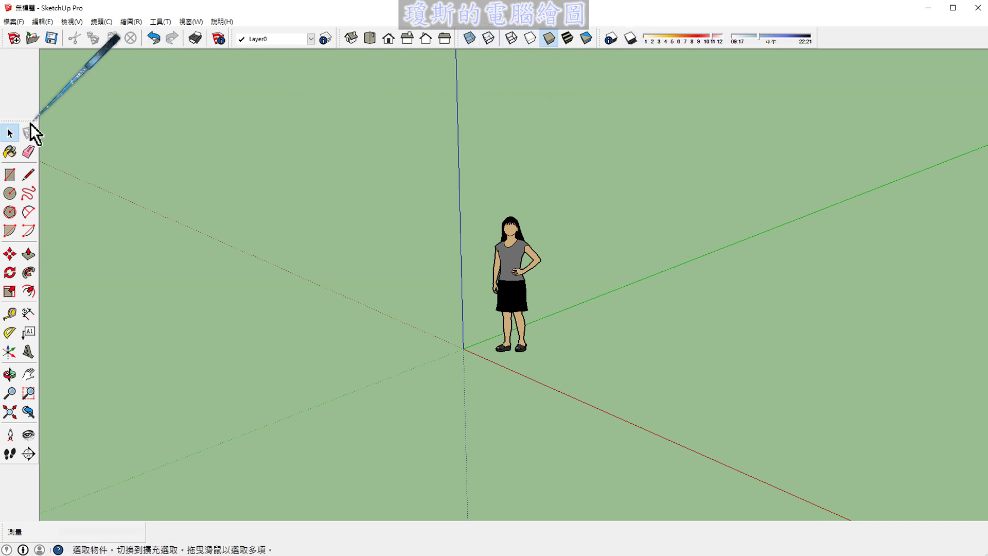
{"action": "left_click_drag", "start_coordinate": [22, 121], "coordinate": [26, 49]}
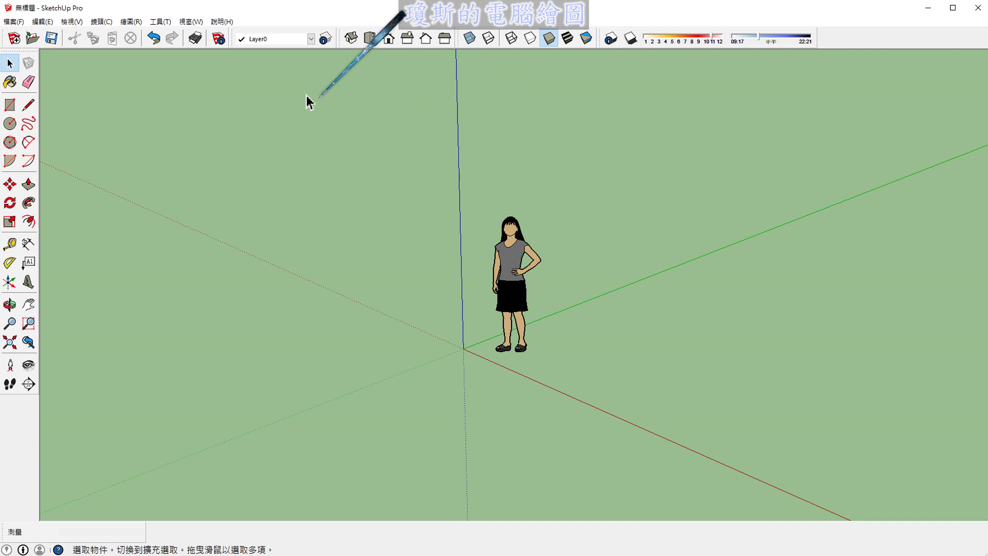
Step: In the Toolbars options, toggle Large Icons off and back on, then disable toolbar tooltips
{"action": "left_click", "coordinate": [76, 23]}
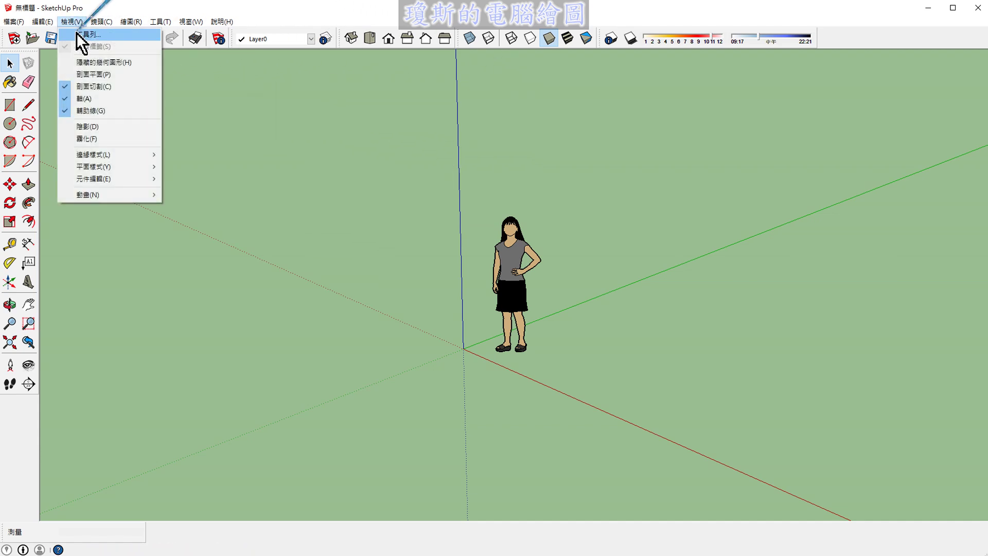
{"action": "left_click", "coordinate": [76, 32]}
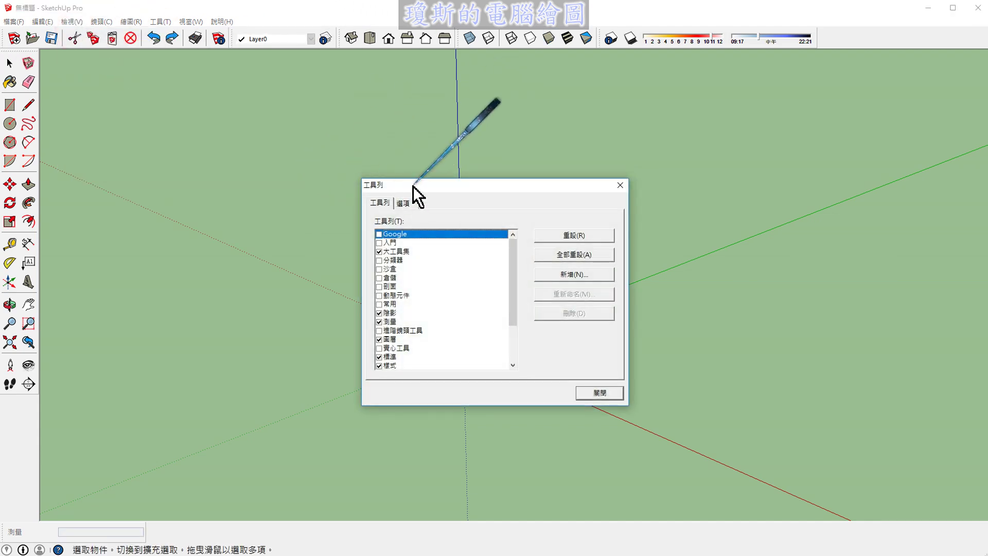
{"action": "mouse_move", "coordinate": [413, 186]}
{"action": "left_mouse_down"}
{"action": "mouse_move", "coordinate": [364, 102]}
{"action": "mouse_move", "coordinate": [485, 66]}
{"action": "left_mouse_up"}
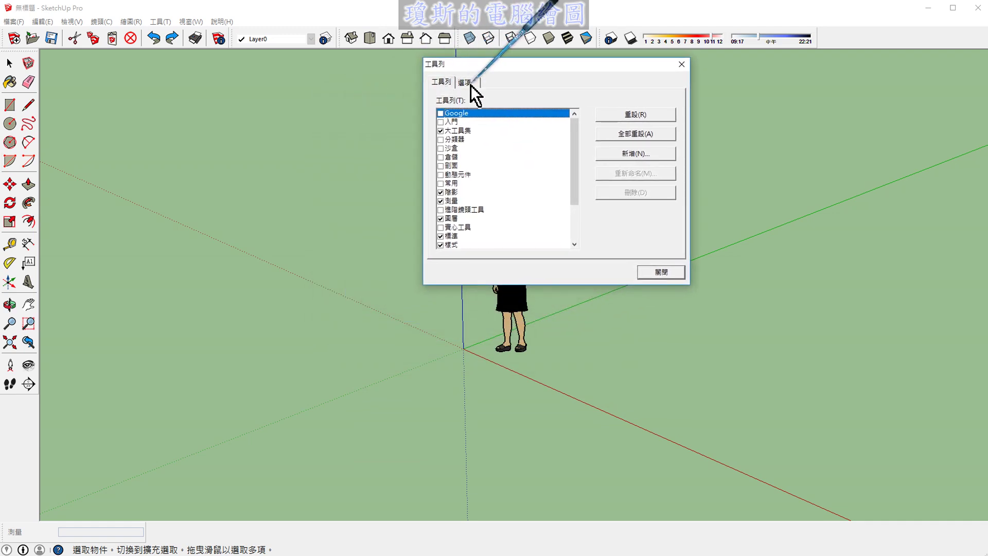
{"action": "left_click", "coordinate": [470, 85]}
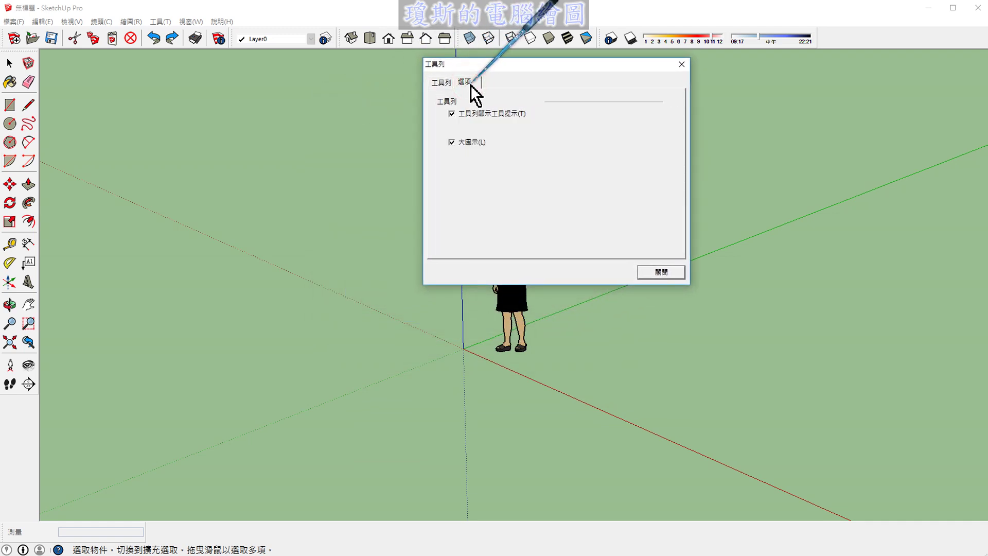
{"action": "left_click", "coordinate": [452, 142]}
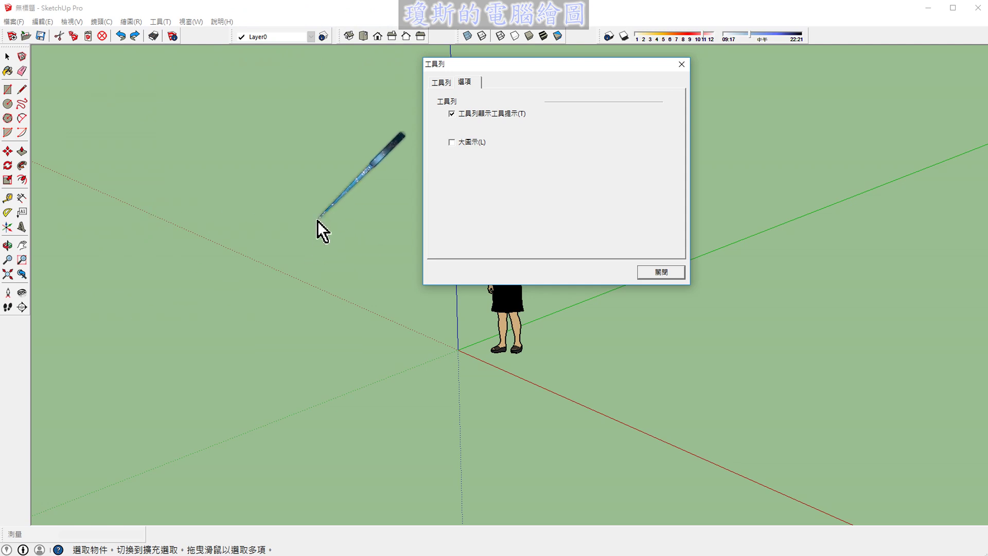
{"action": "left_click", "coordinate": [462, 143]}
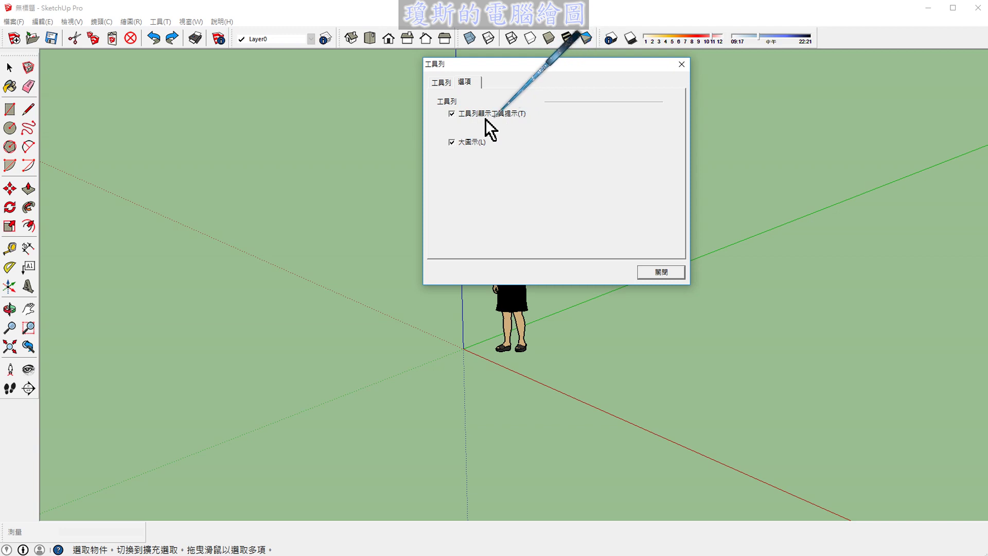
{"action": "left_click", "coordinate": [452, 113]}
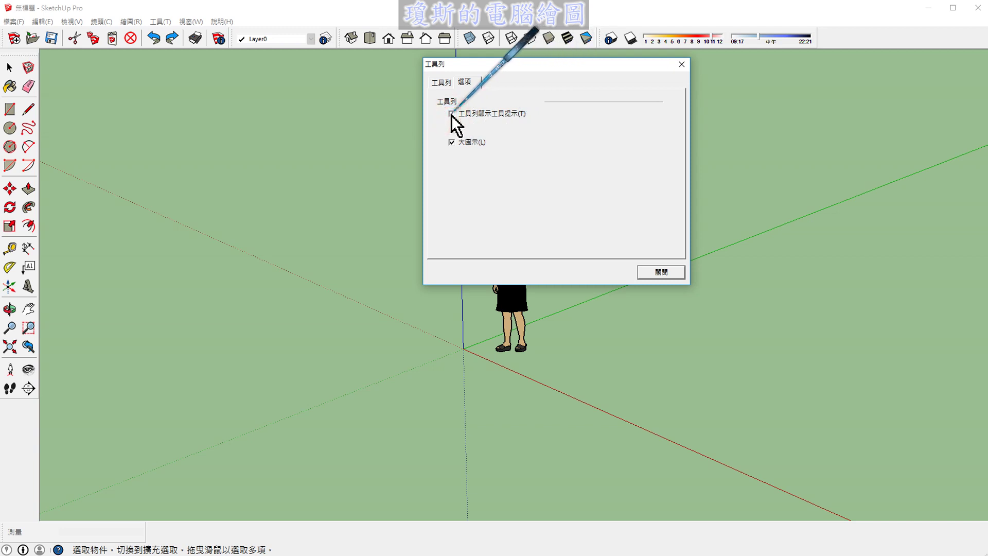
Step: Close the Toolbars dialog and switch the model display from Wireframe to Hidden Line
{"action": "left_click", "coordinate": [650, 271]}
{"action": "left_click", "coordinate": [525, 38]}
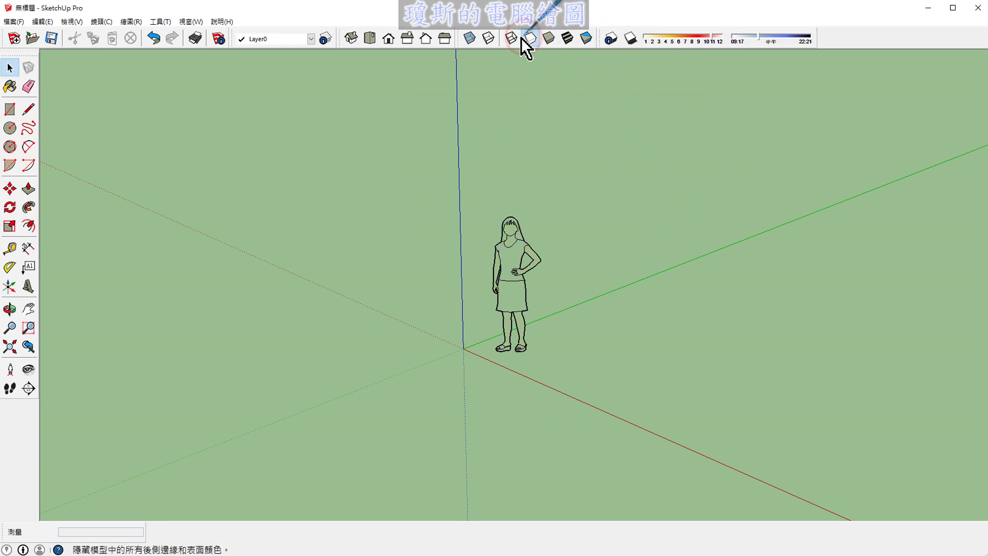
{"action": "left_click", "coordinate": [509, 38]}
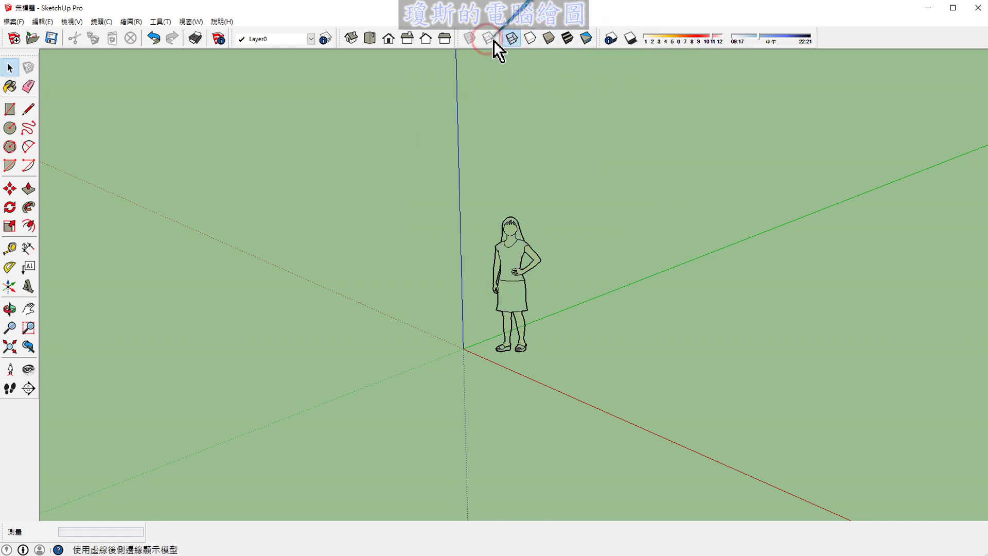
{"action": "left_click", "coordinate": [530, 39]}
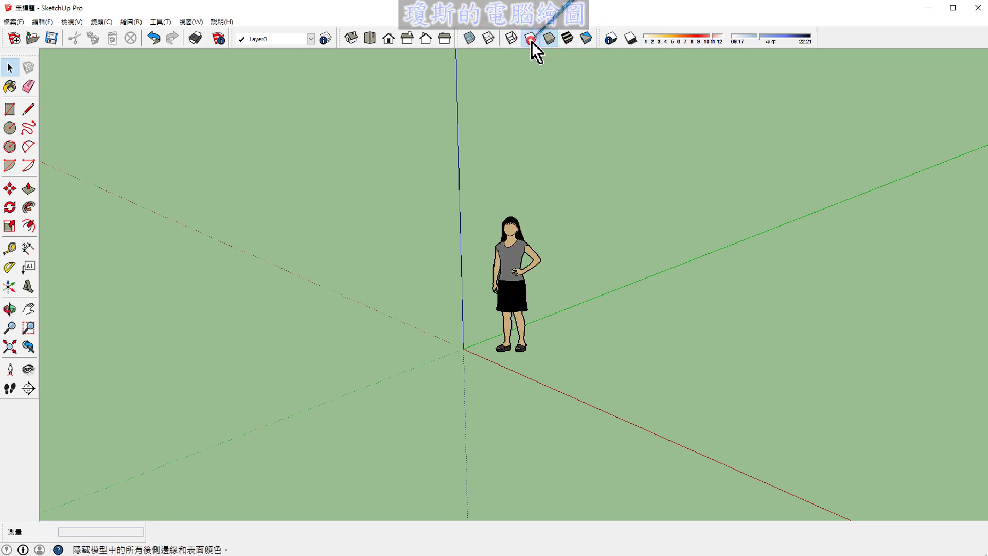
{"action": "left_click", "coordinate": [532, 42]}
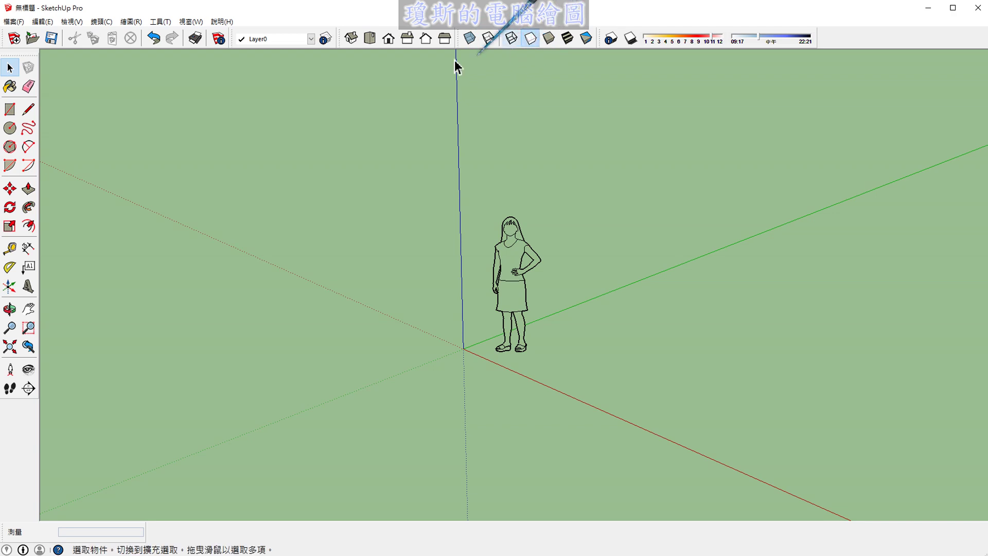
Step: Reopen the Toolbars options from the View menu, then close them again
{"action": "left_click", "coordinate": [81, 24]}
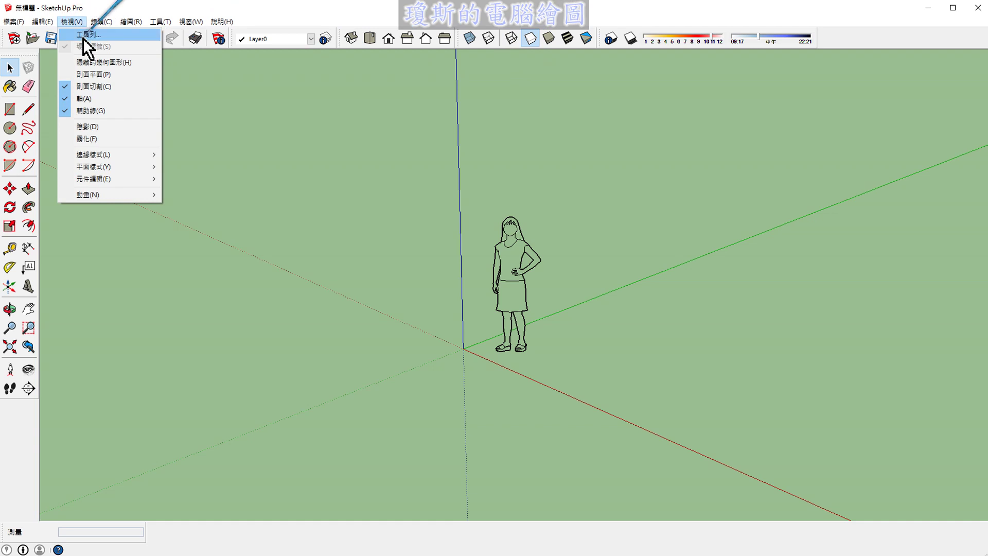
{"action": "left_click", "coordinate": [82, 34]}
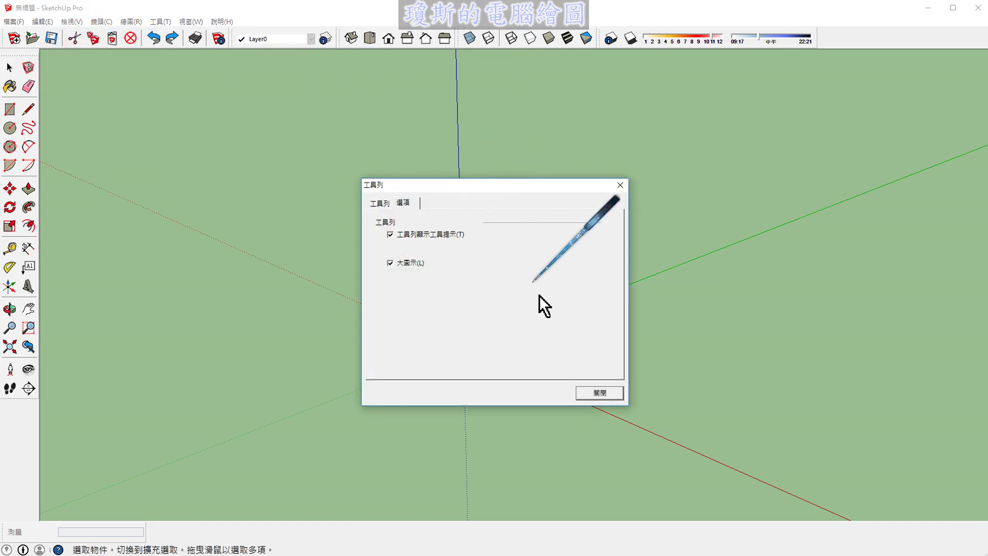
{"action": "left_click", "coordinate": [597, 393]}
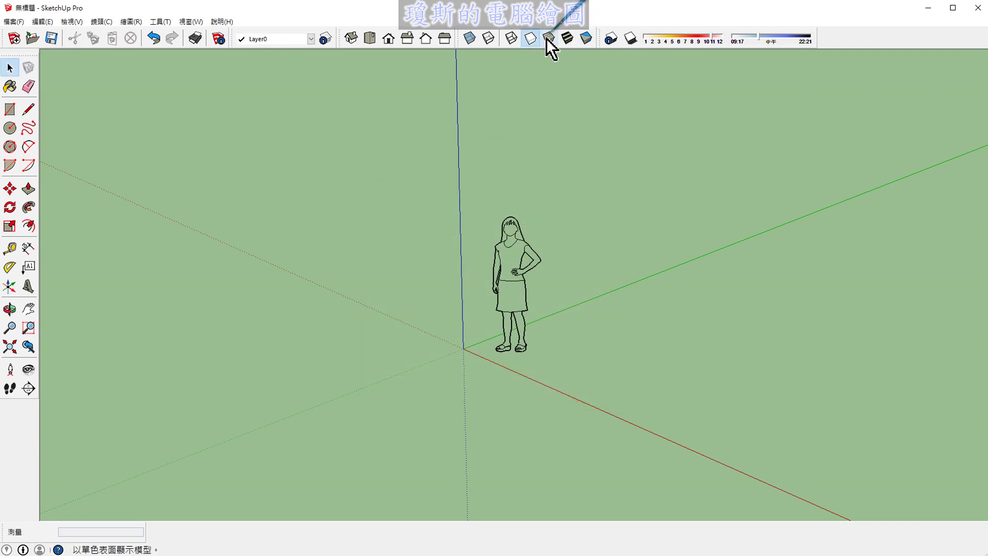